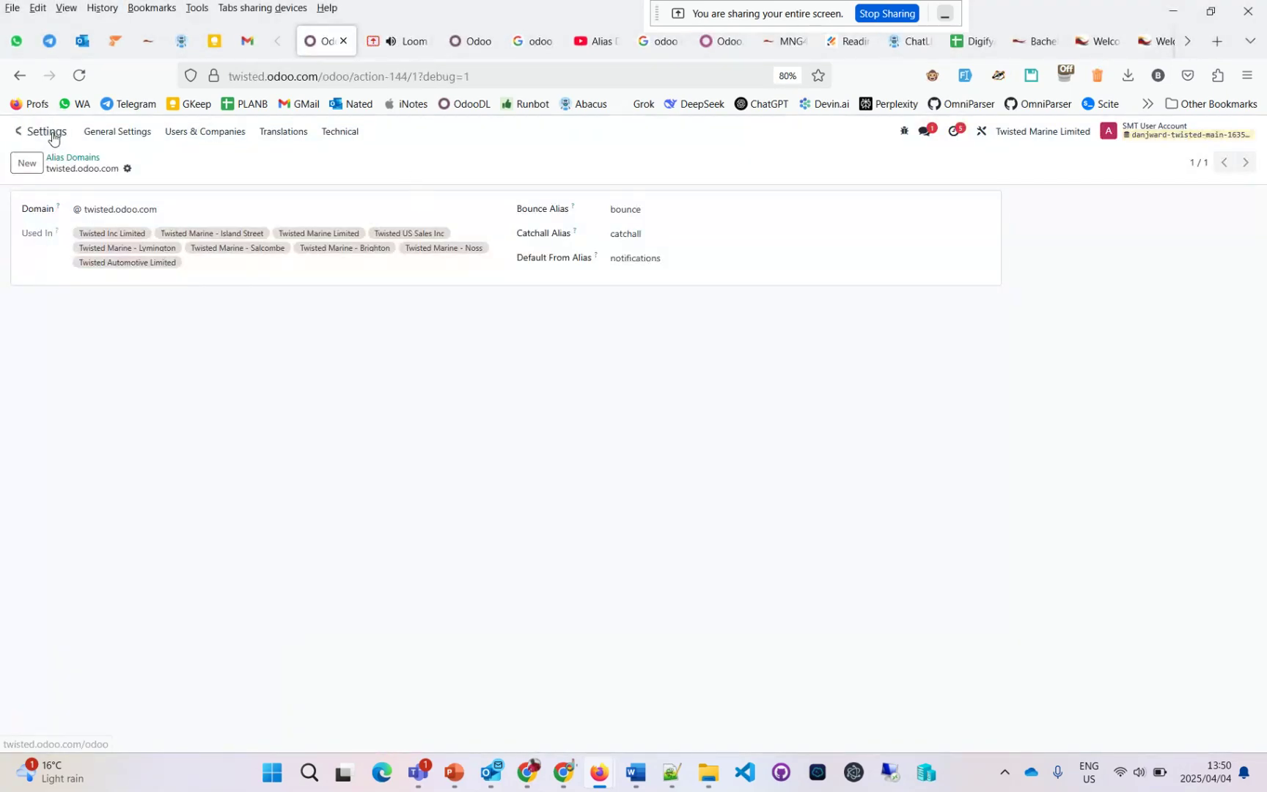
Leave the twisted.odoo.com alias domain record for the Odoo home app grid
{"action": "left_click", "coordinate": [52, 137]}
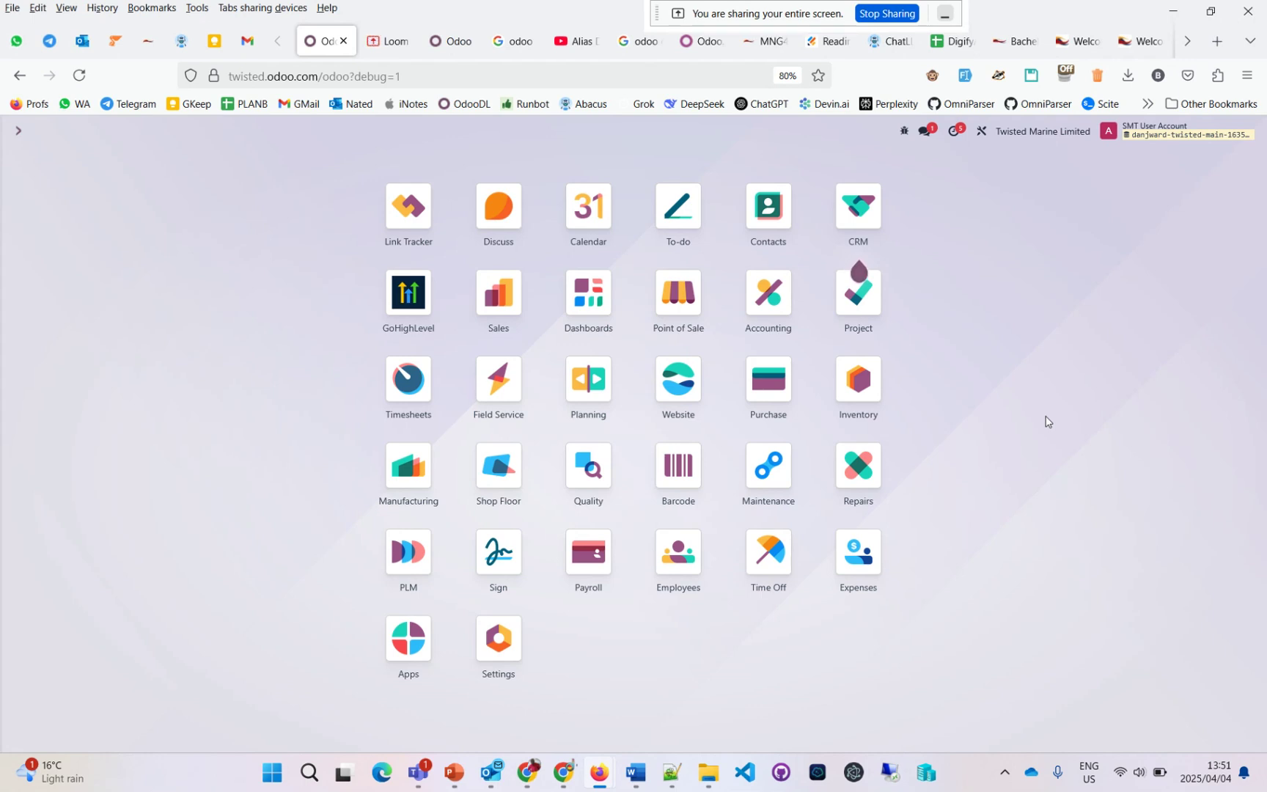
Search 'alia' in the command palette and open Settings / Technical / Email / Alias Domains
{"action": "type", "text": "alia"}
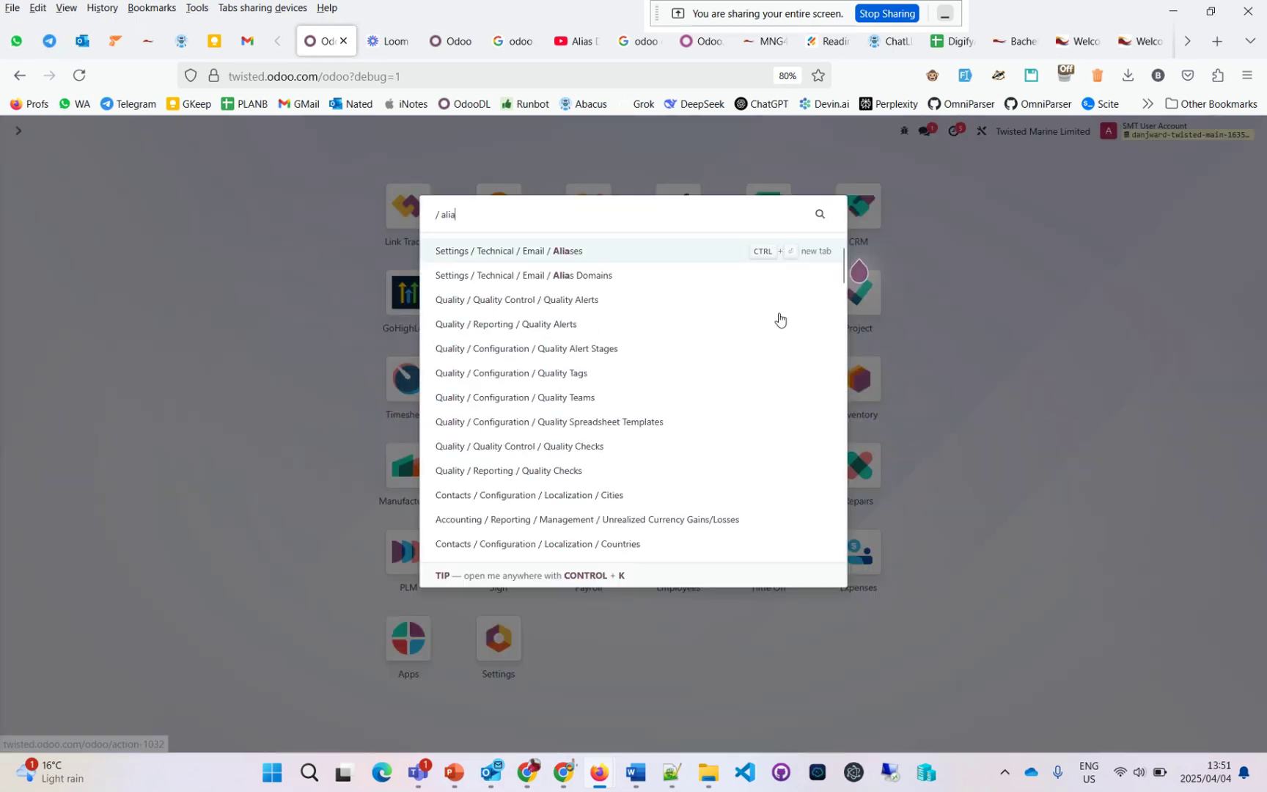
{"action": "left_click", "coordinate": [625, 280]}
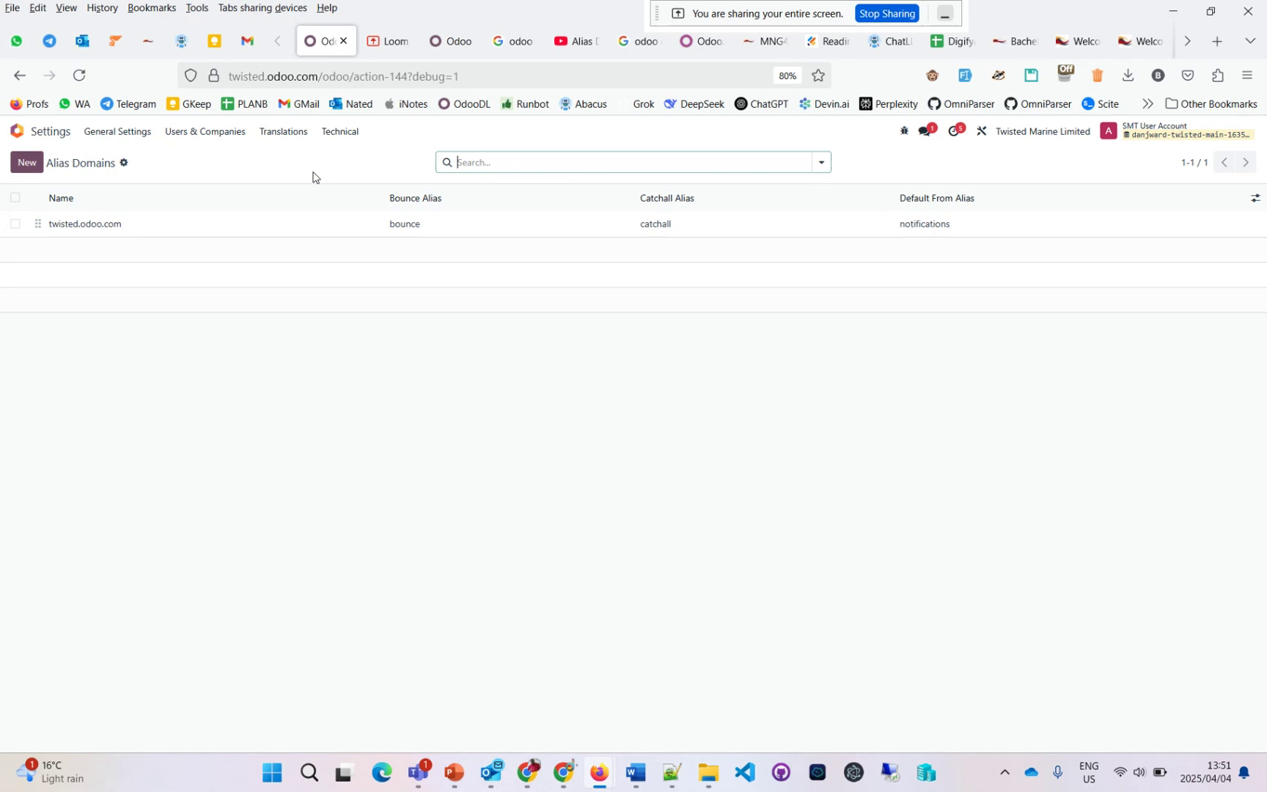
Open Twisted Marine Limited's company record and review its Email Domain options, leaving twisted.odoo.com
{"action": "left_click", "coordinate": [177, 132]}
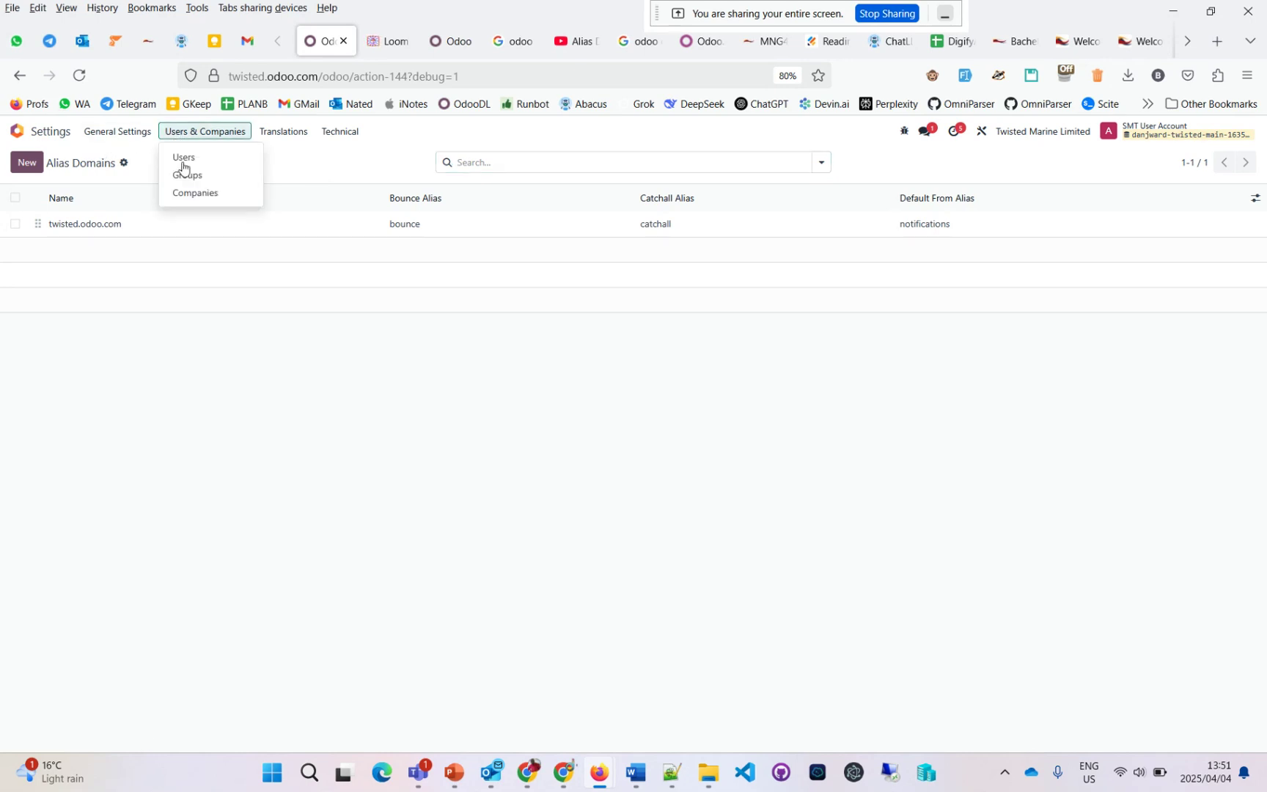
{"action": "left_click", "coordinate": [198, 193]}
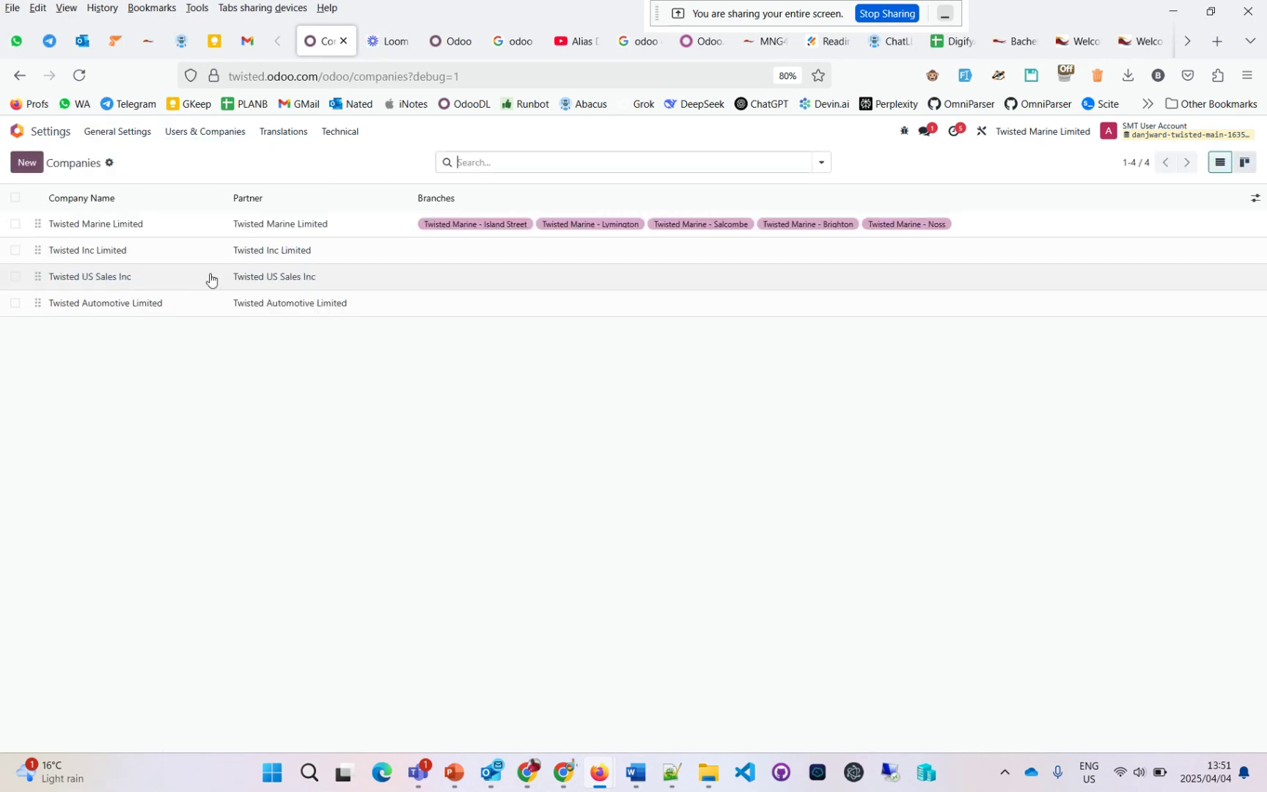
{"action": "left_click", "coordinate": [223, 228]}
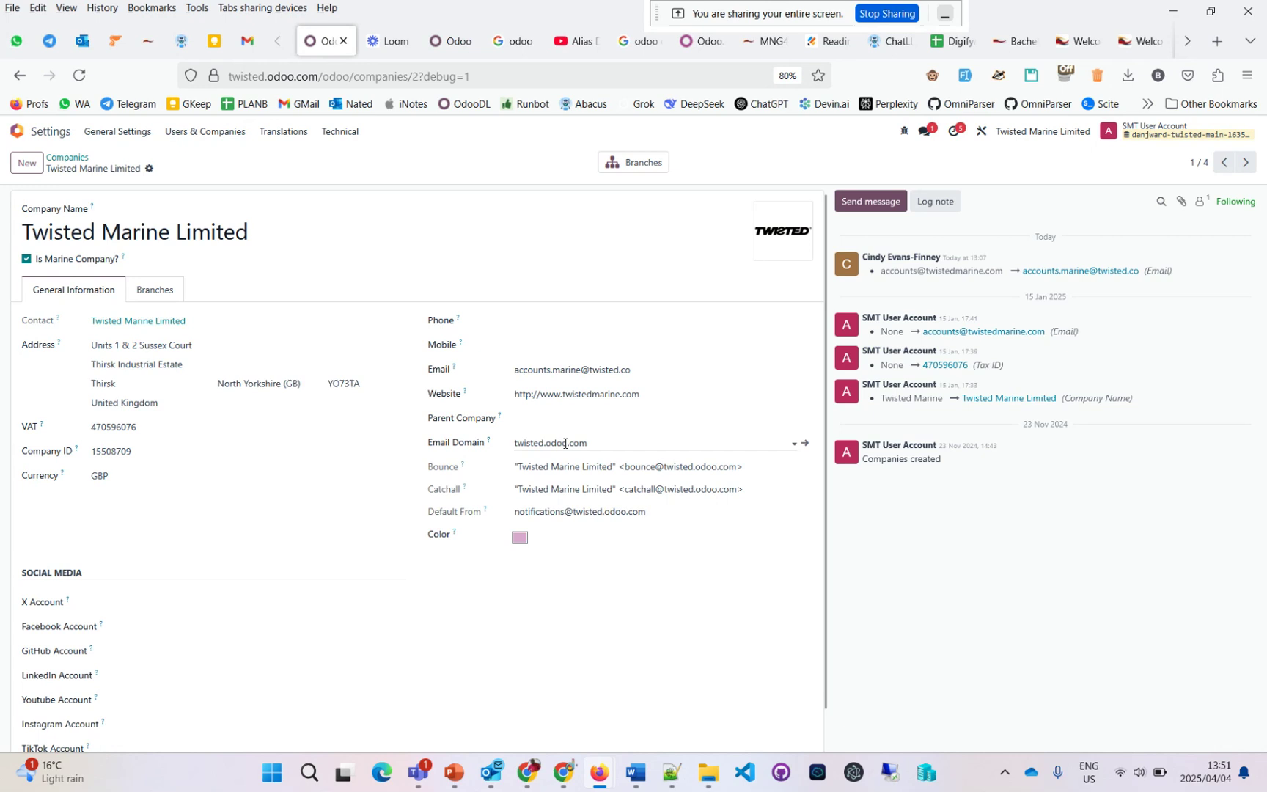
{"action": "left_click", "coordinate": [601, 443]}
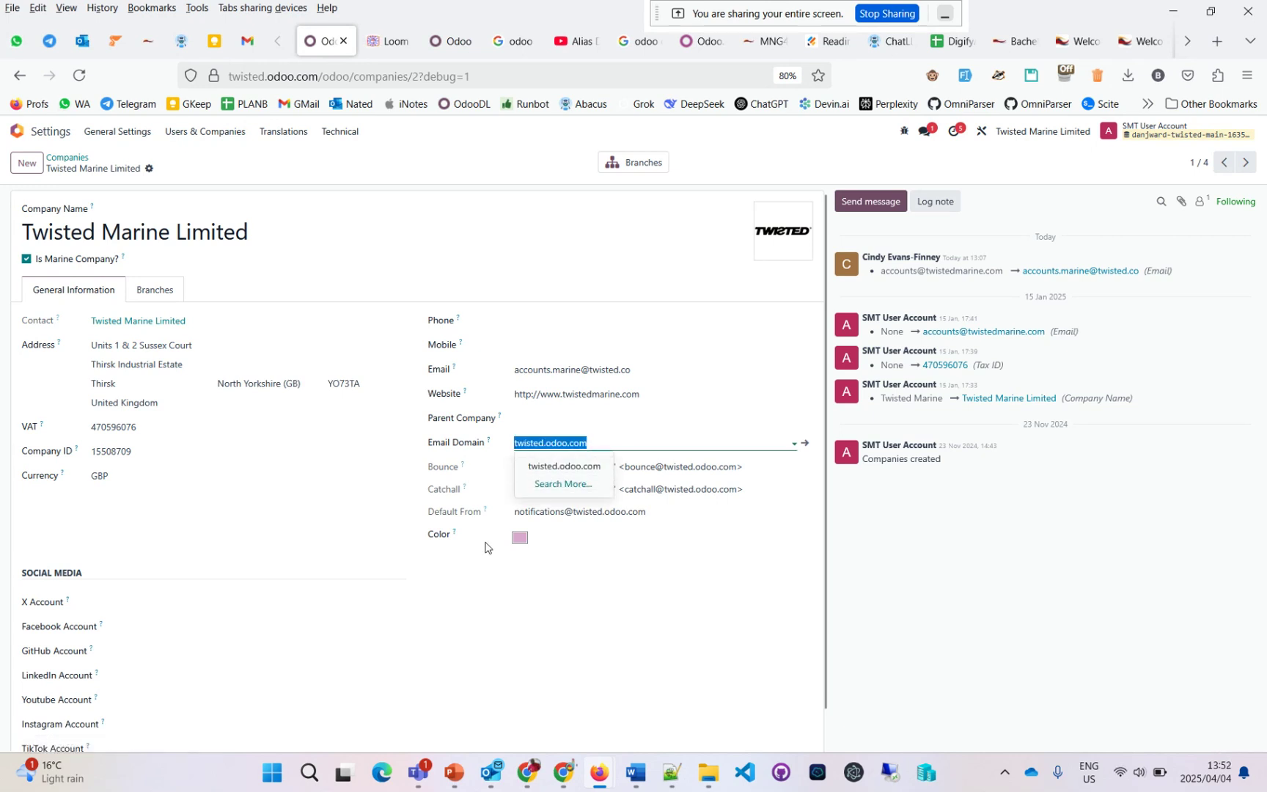
{"action": "left_click", "coordinate": [473, 594]}
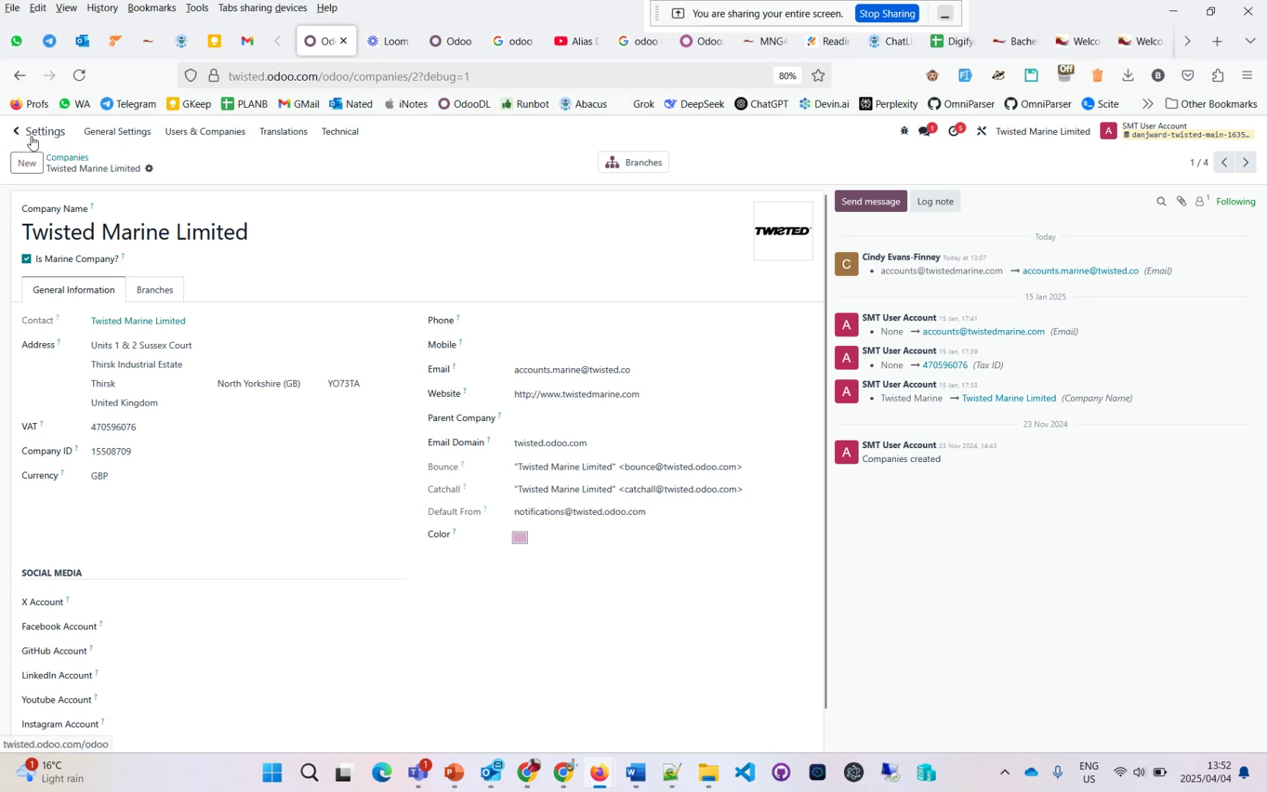
Go back to the twisted.odoo.com alias domain, check the active companies, and select its alias fields
{"action": "left_click", "coordinate": [22, 82]}
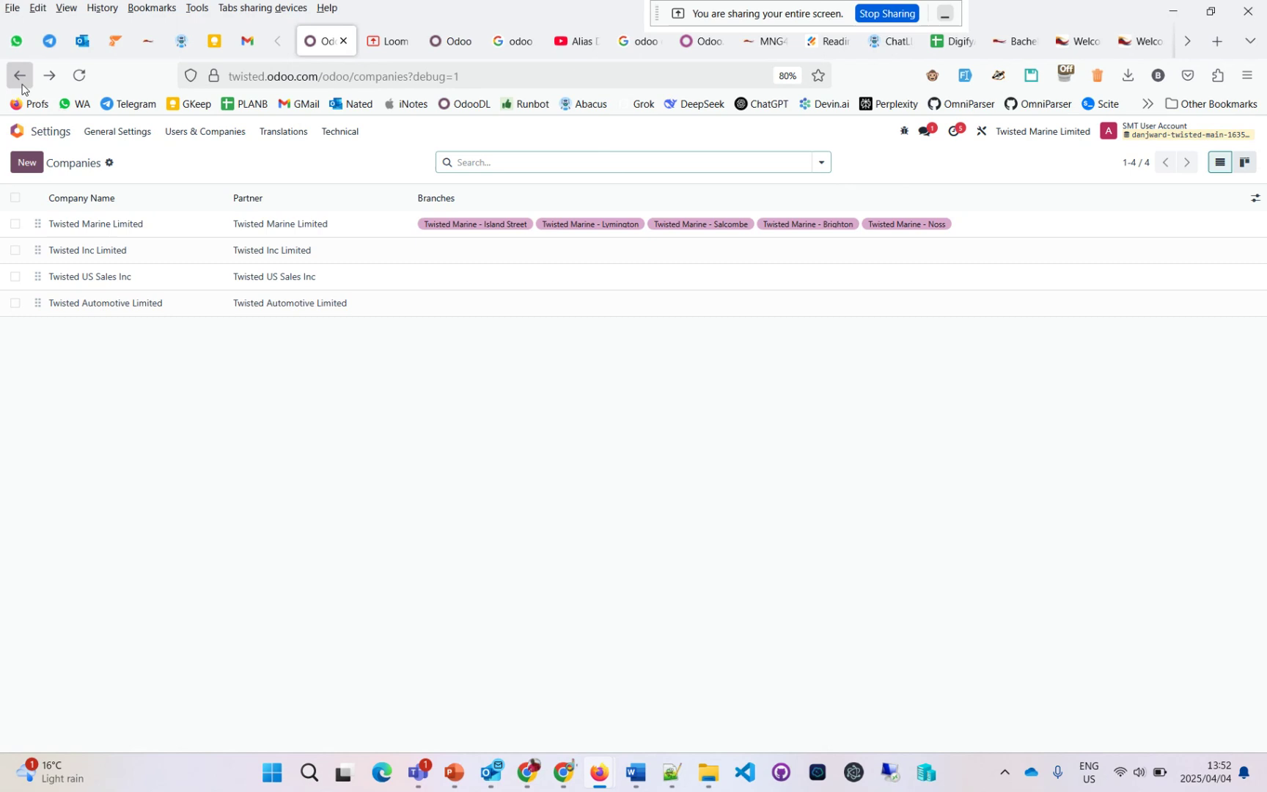
{"action": "left_click", "coordinate": [21, 85]}
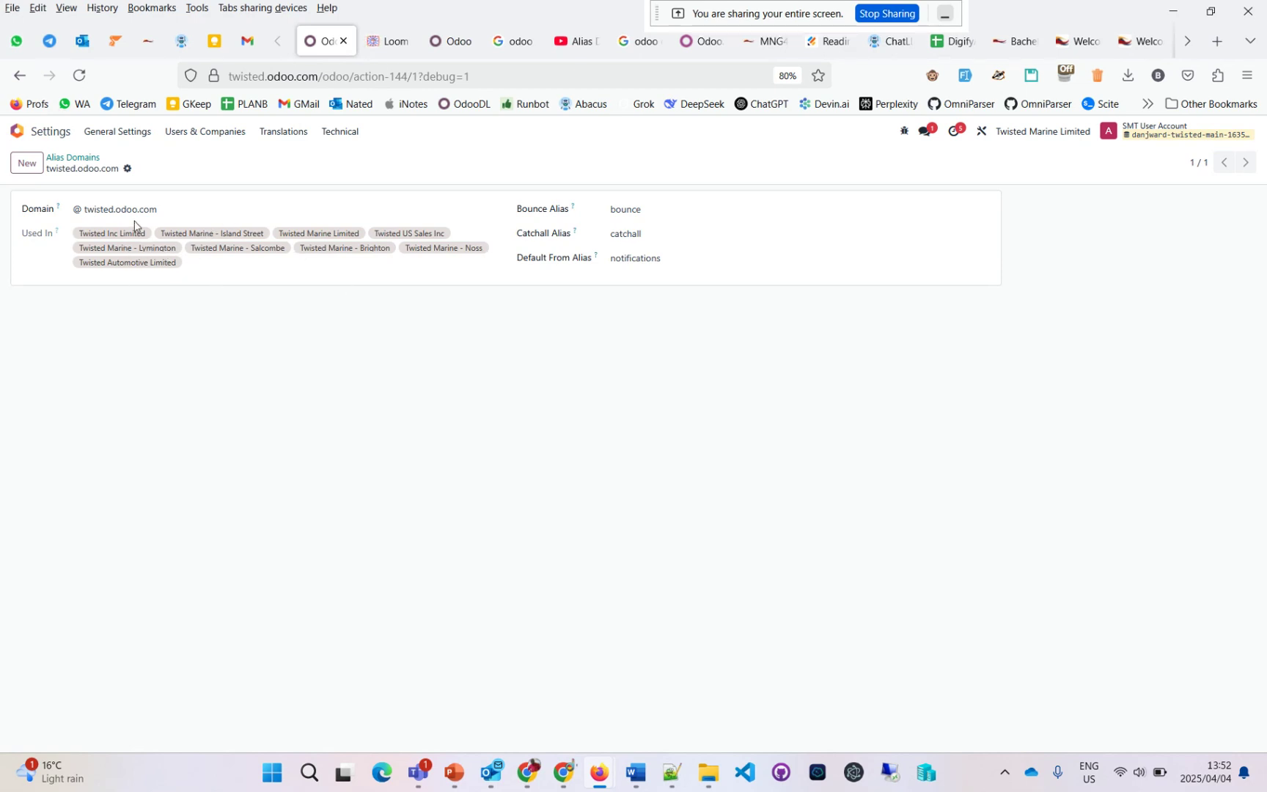
{"action": "left_click", "coordinate": [1037, 134]}
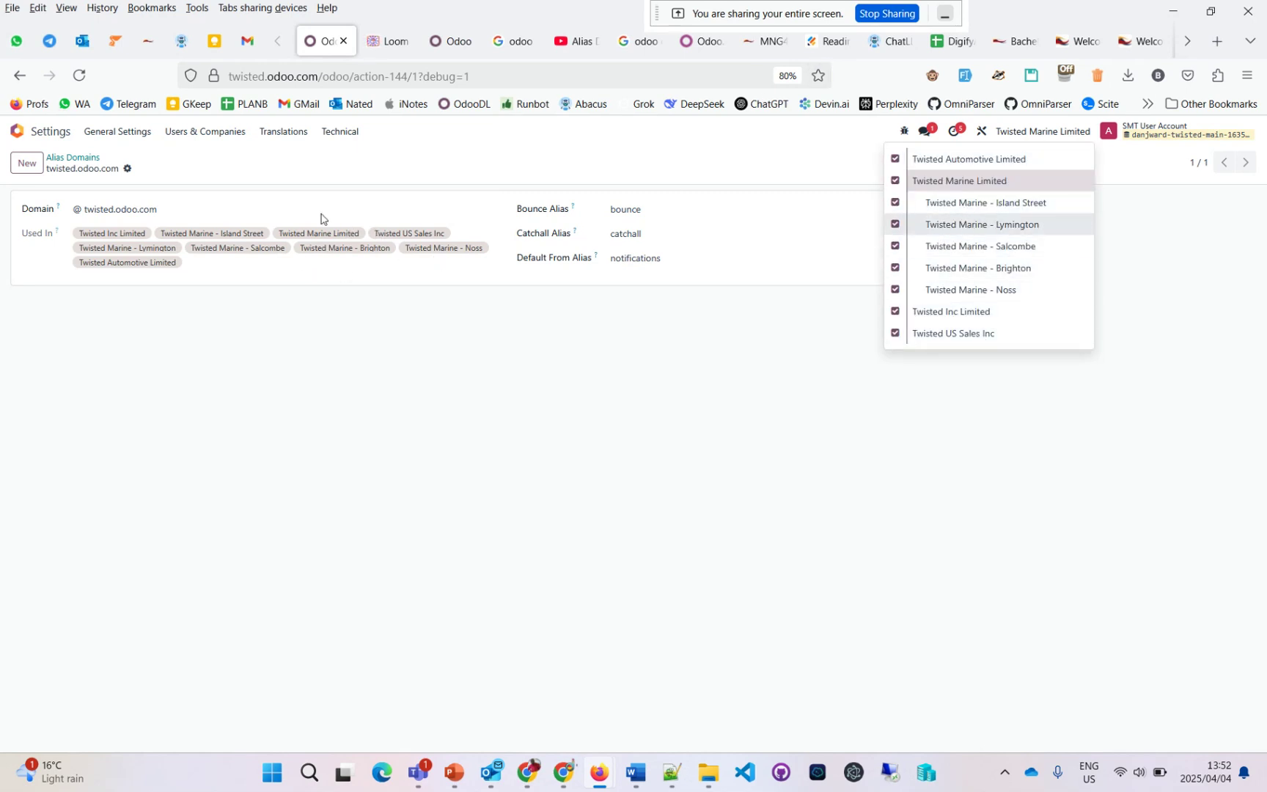
{"action": "left_click", "coordinate": [182, 315]}
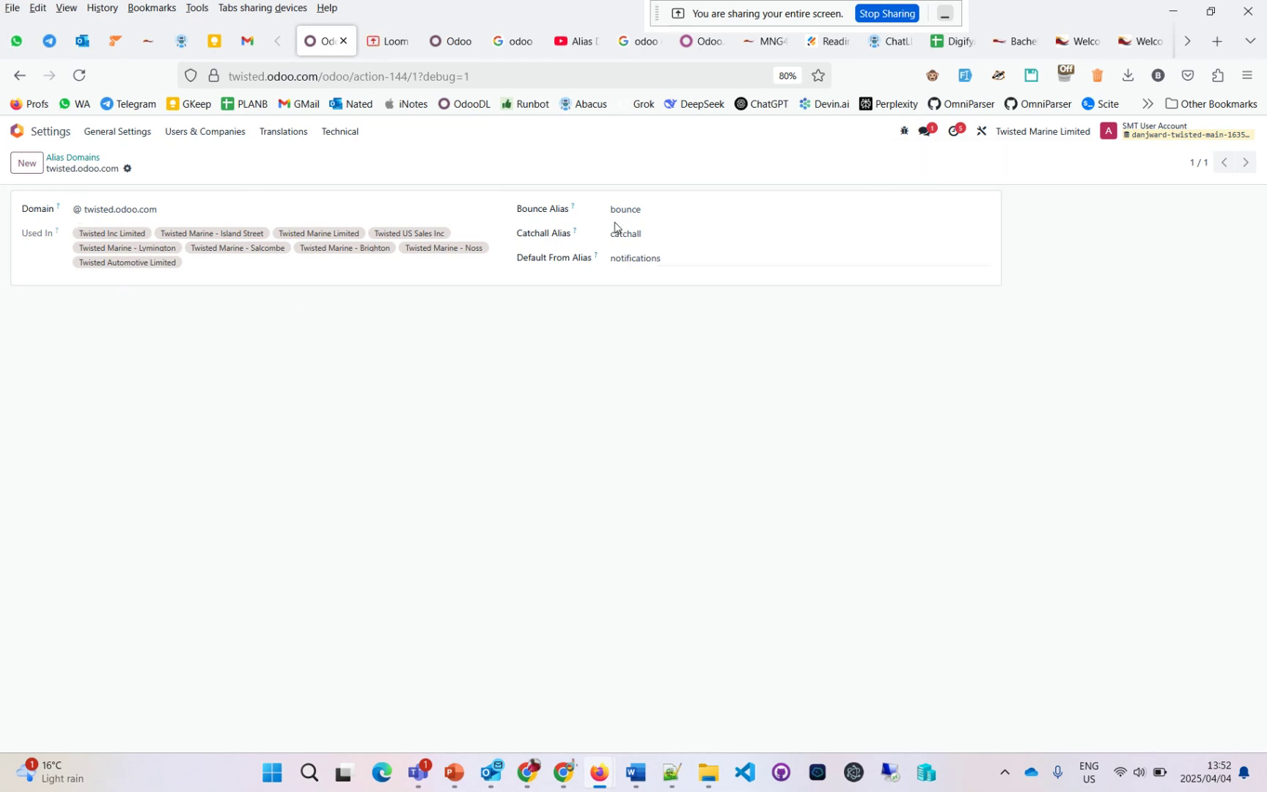
{"action": "left_click", "coordinate": [655, 206]}
{"action": "left_click", "coordinate": [646, 233]}
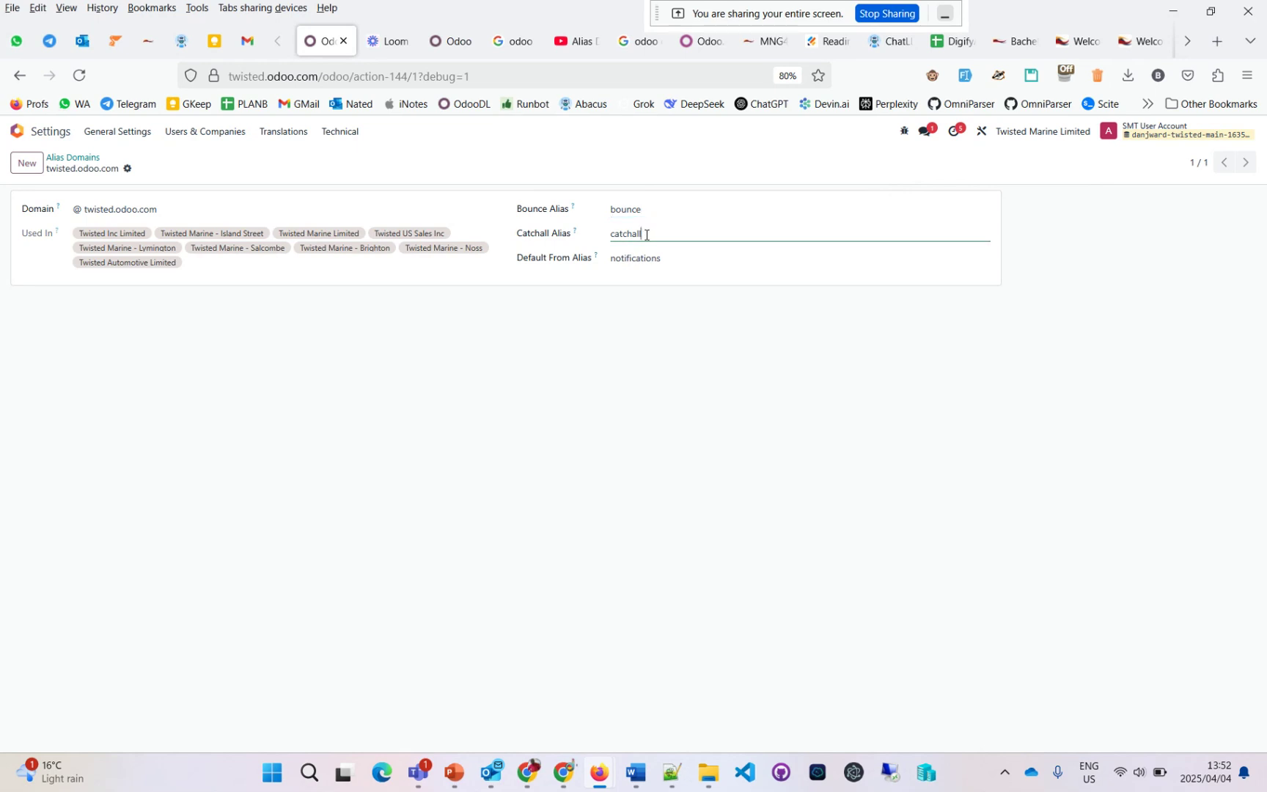
Rename the aliases to bounce1, catchall1 and notifications1 and save the domain
{"action": "left_click", "coordinate": [690, 258]}
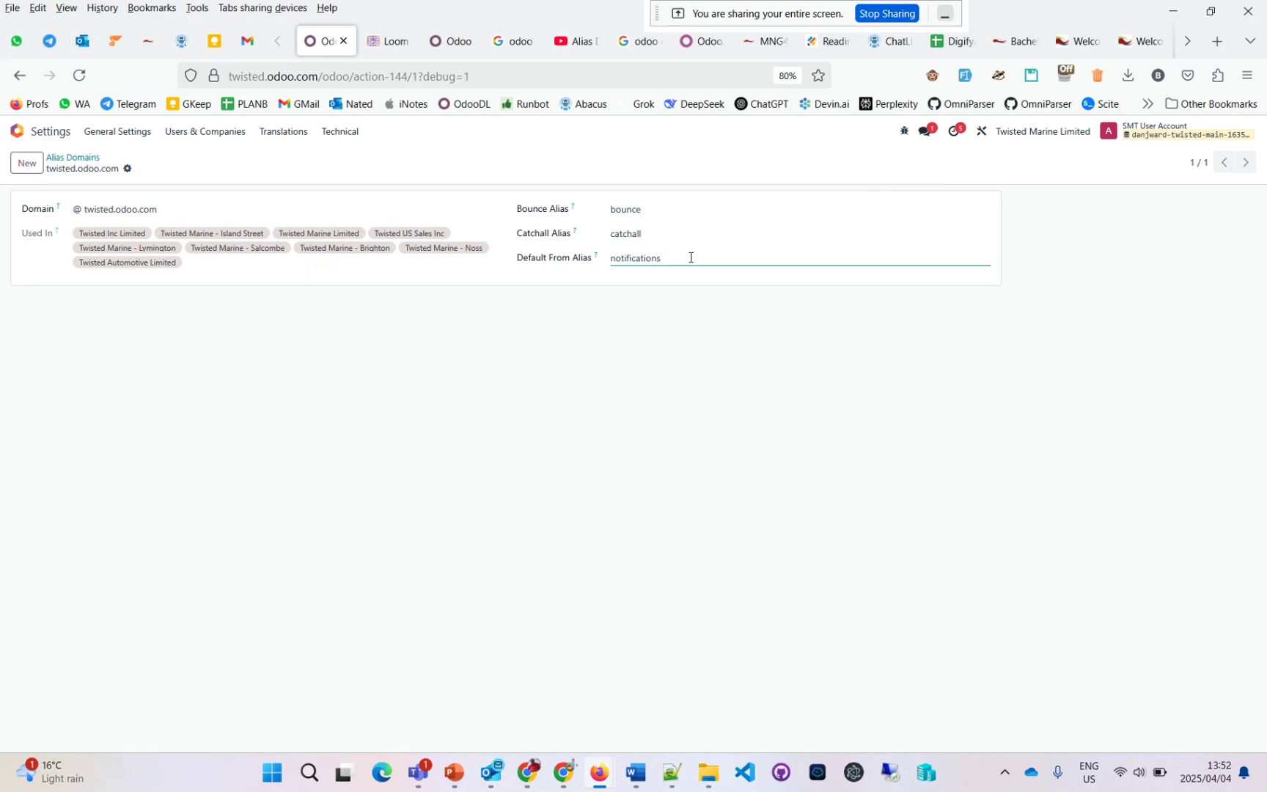
{"action": "type", "text": "1"}
{"action": "left_click", "coordinate": [676, 233]}
{"action": "left_click", "coordinate": [668, 215]}
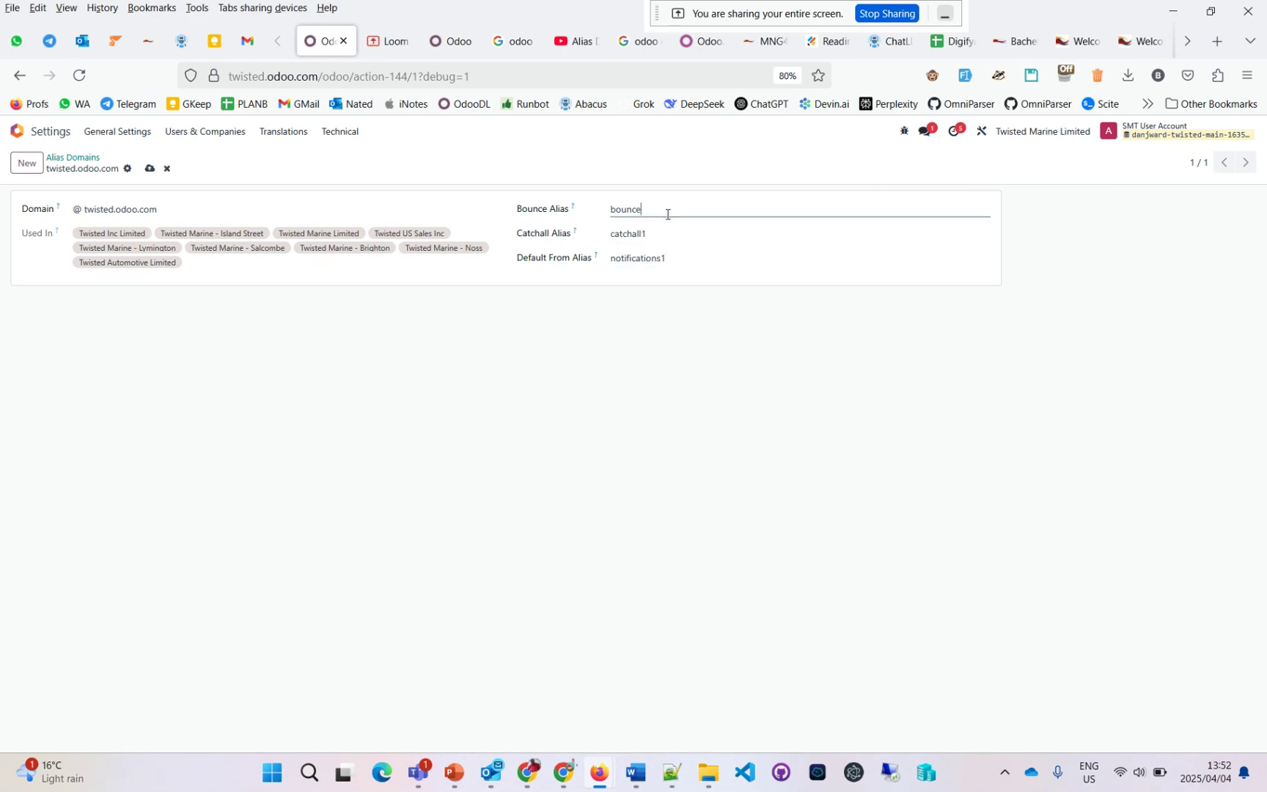
{"action": "left_click", "coordinate": [658, 345]}
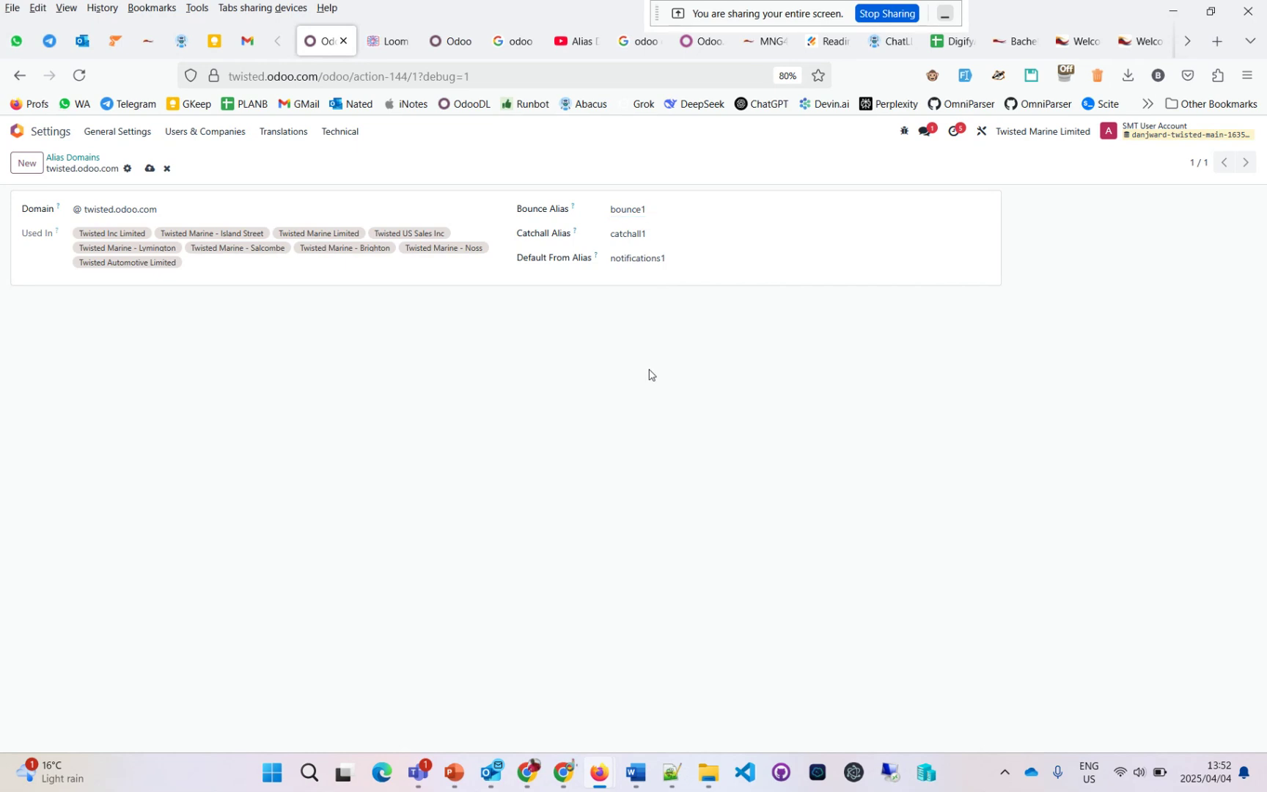
{"action": "left_click", "coordinate": [150, 173]}
Open Twisted Marine Limited's company record to confirm its addresses use the renamed aliases
{"action": "left_click", "coordinate": [209, 137]}
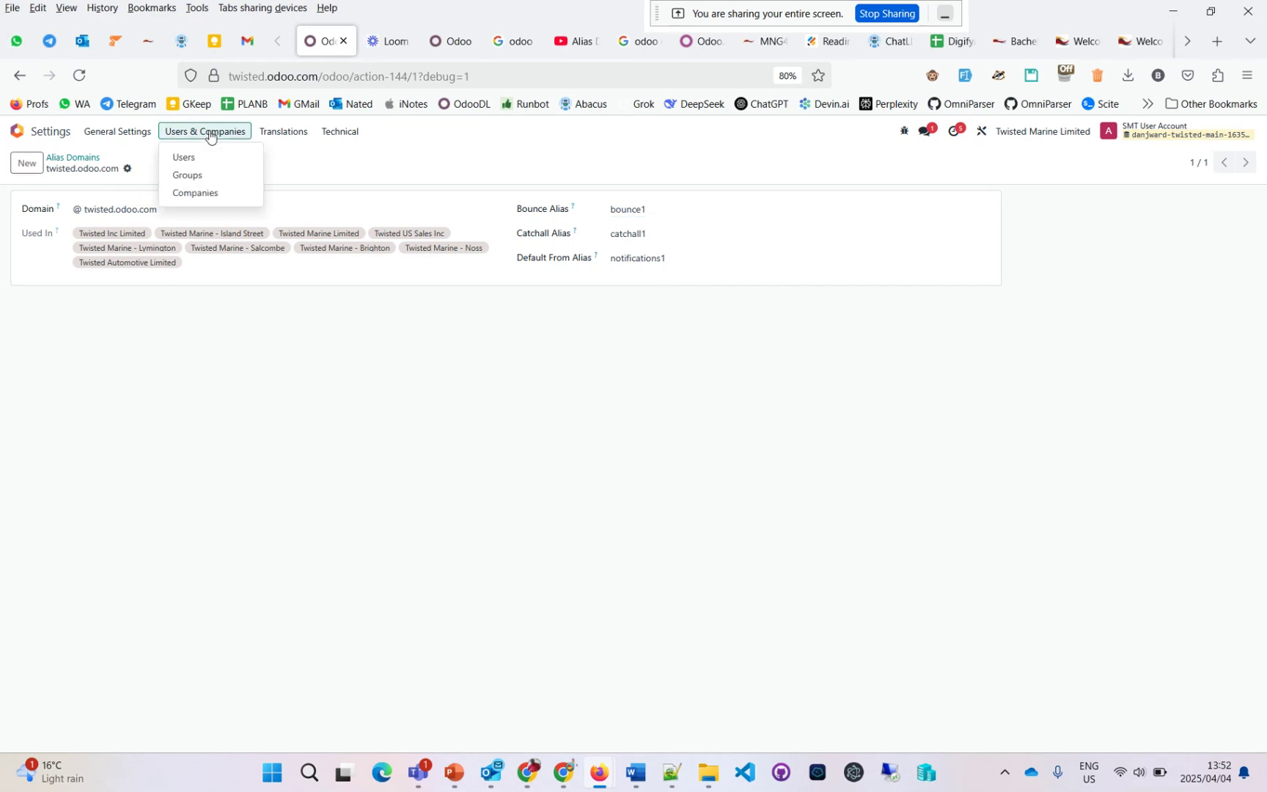
{"action": "left_click", "coordinate": [212, 194]}
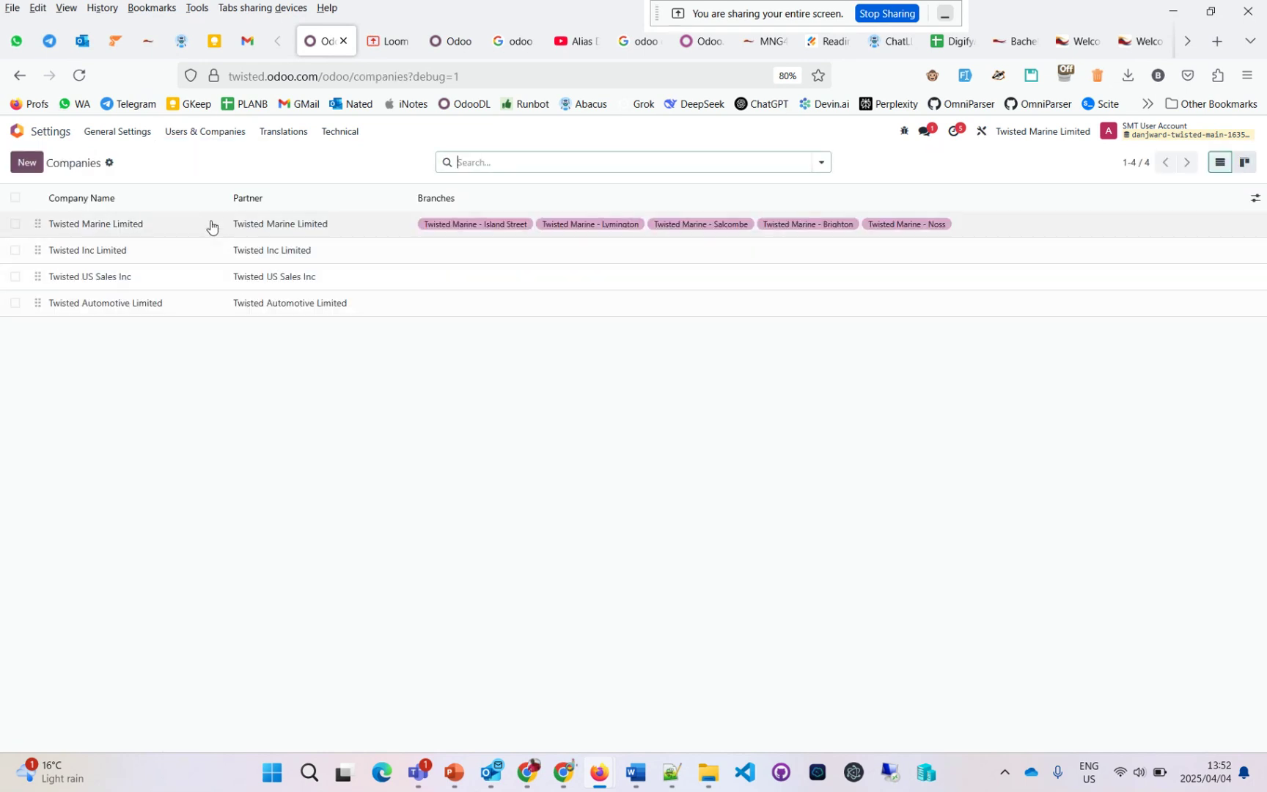
{"action": "left_click", "coordinate": [211, 227]}
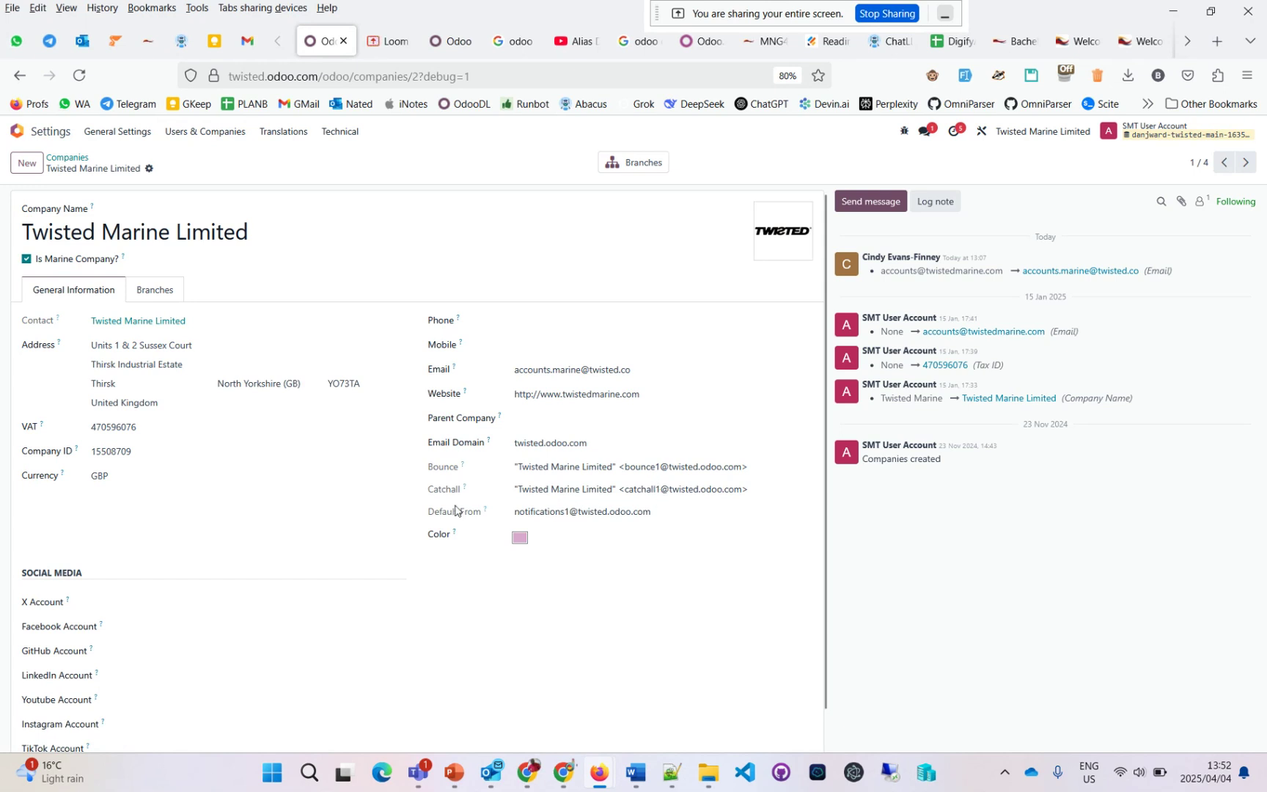
Change the twisted.odoo.com aliases to notifications3 and catchall2, save, and reopen the companies list
{"action": "left_click", "coordinate": [22, 78]}
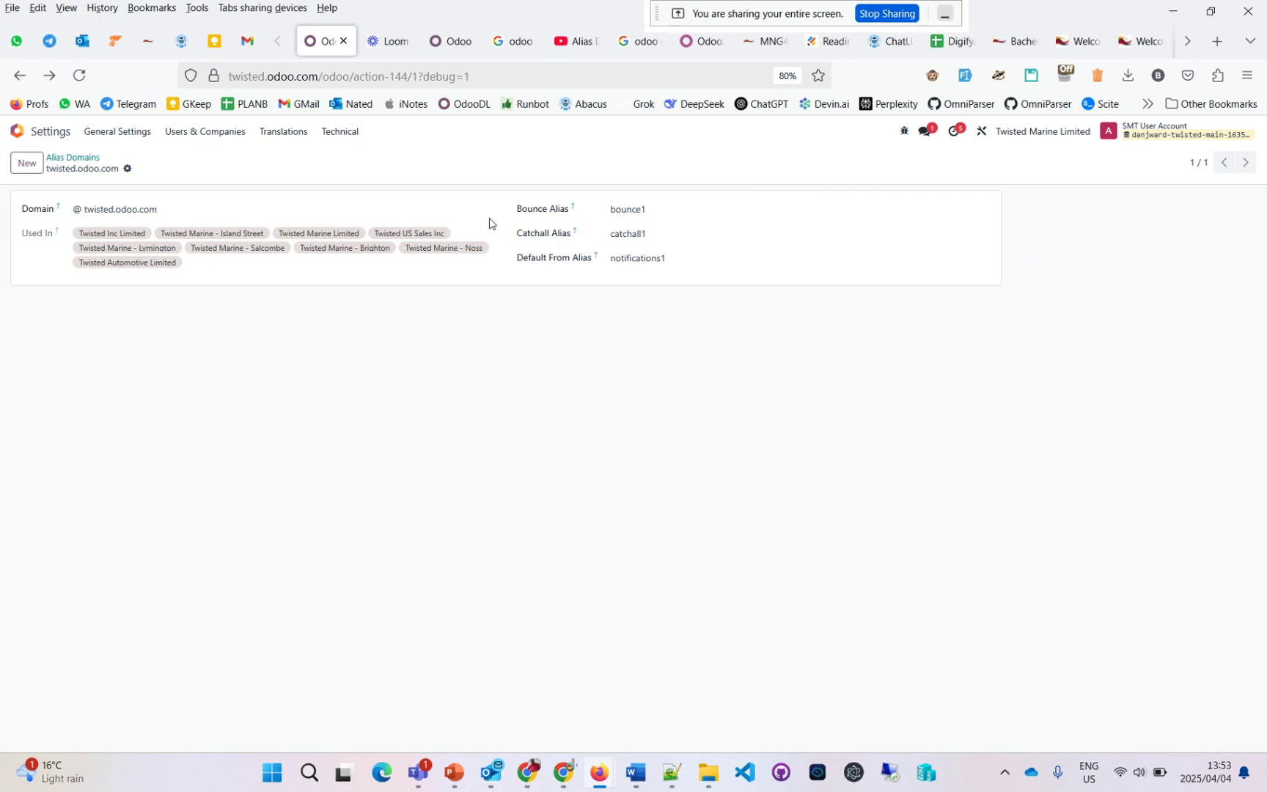
{"action": "left_click", "coordinate": [687, 261]}
{"action": "key", "text": "BackSpace"}
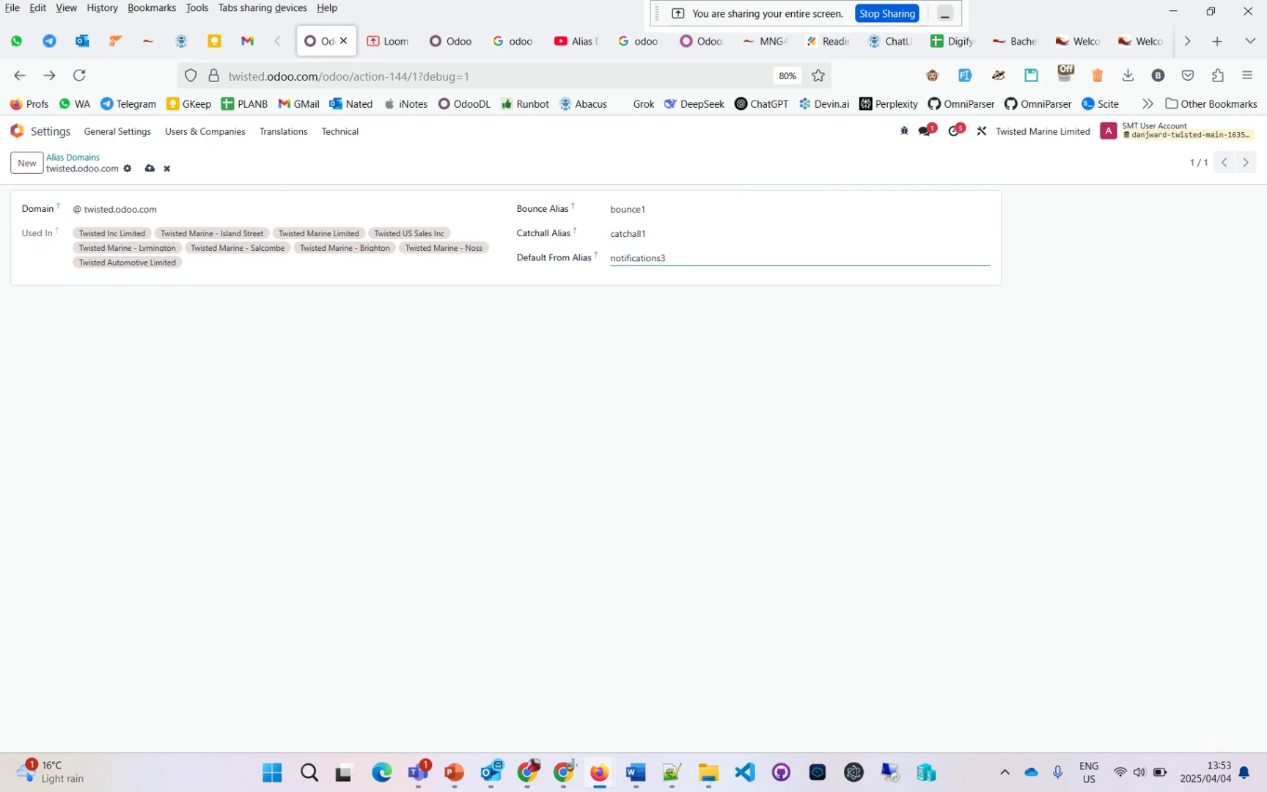
{"action": "type", "text": "3"}
{"action": "left_click", "coordinate": [668, 233]}
{"action": "key", "text": "BackSpace"}
{"action": "type", "text": "2"}
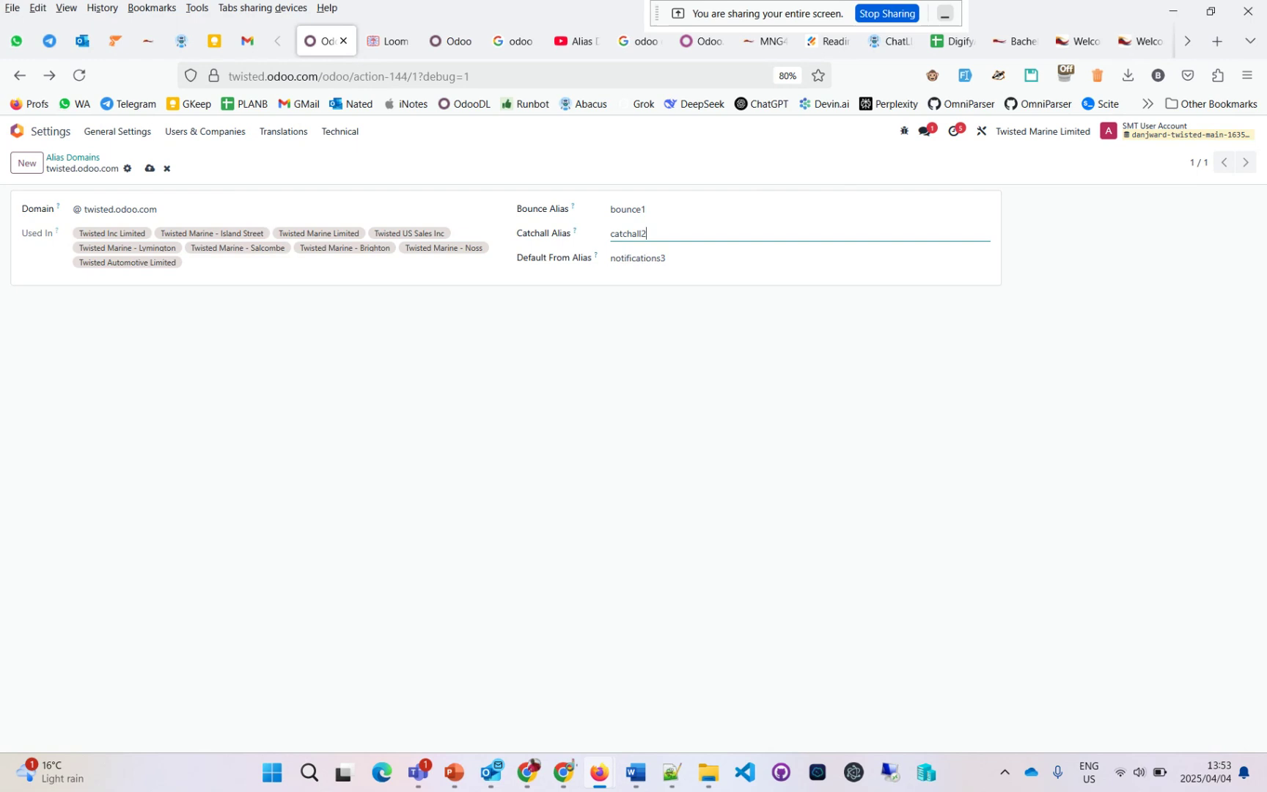
{"action": "left_click", "coordinate": [150, 167]}
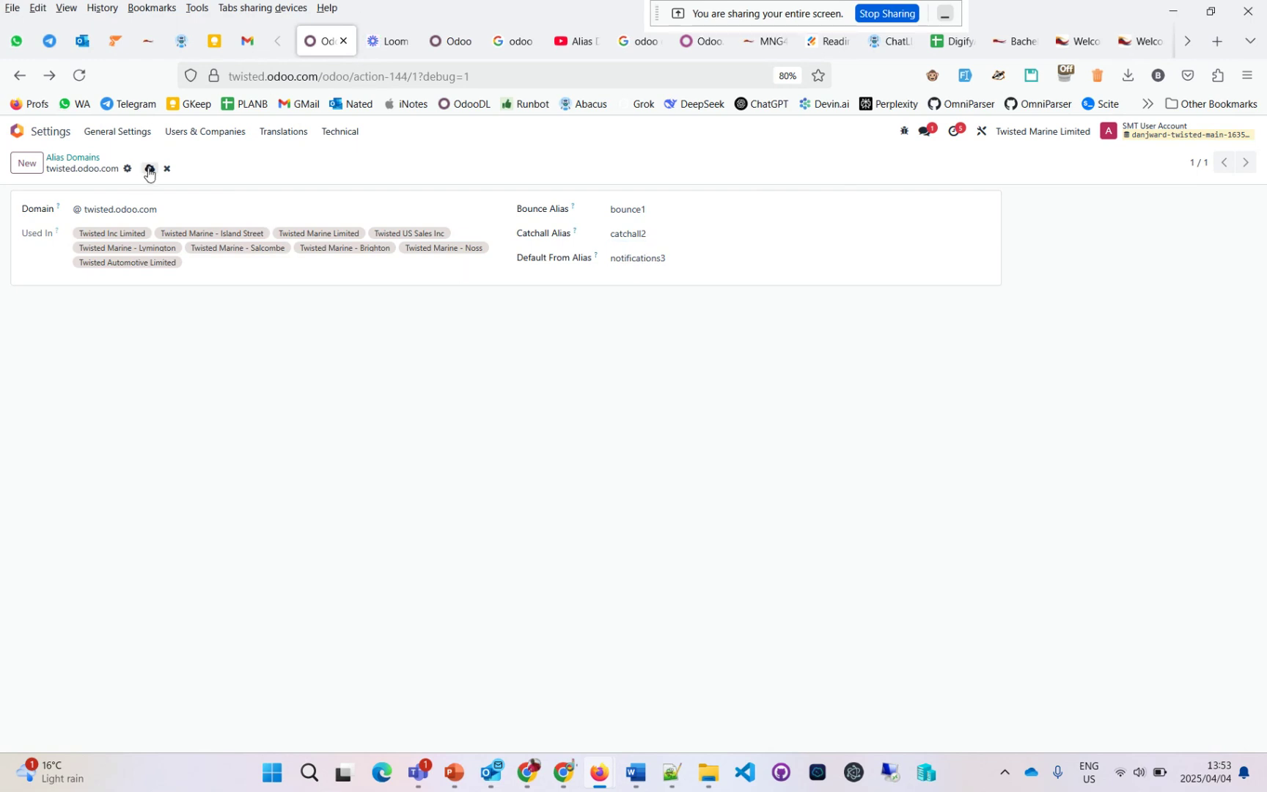
{"action": "left_click", "coordinate": [192, 134]}
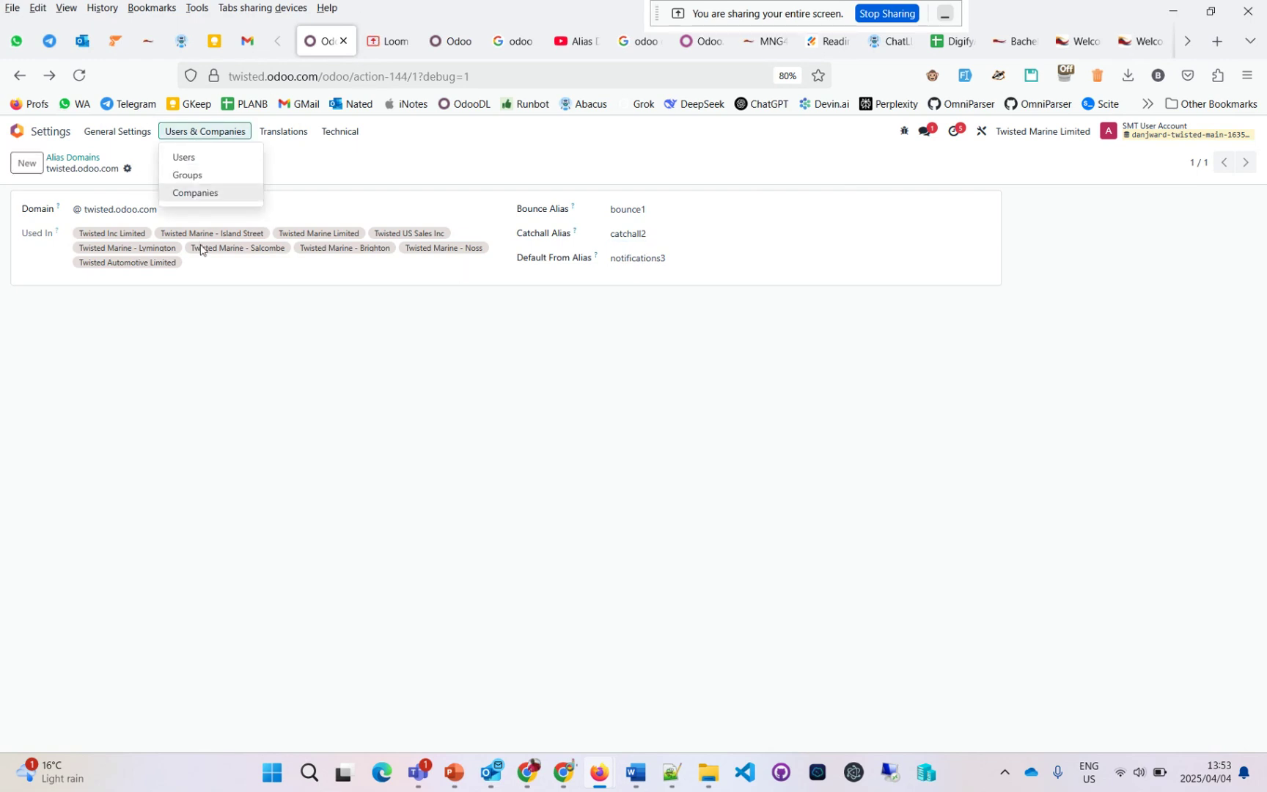
{"action": "left_click", "coordinate": [196, 193]}
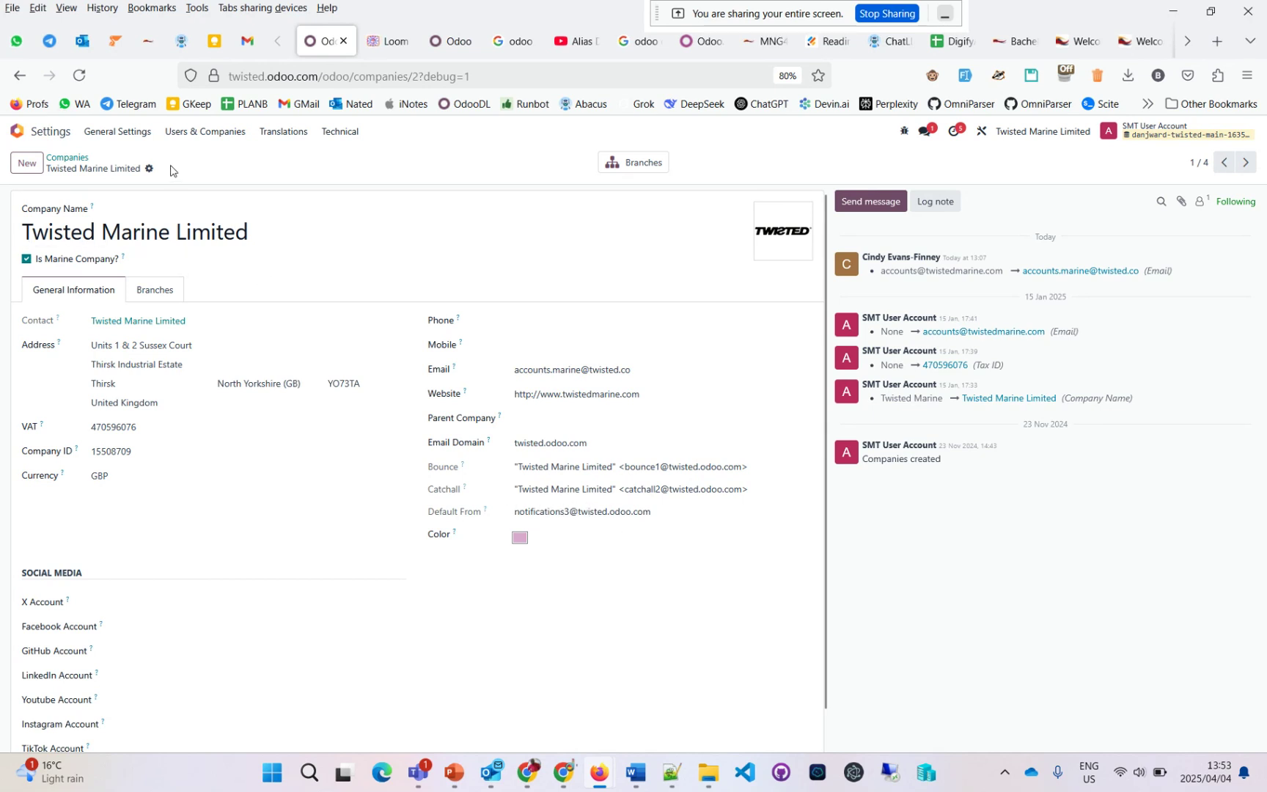
Return to Alias Domains and start a new domain named twistedautomotive.com
{"action": "left_click", "coordinate": [21, 76]}
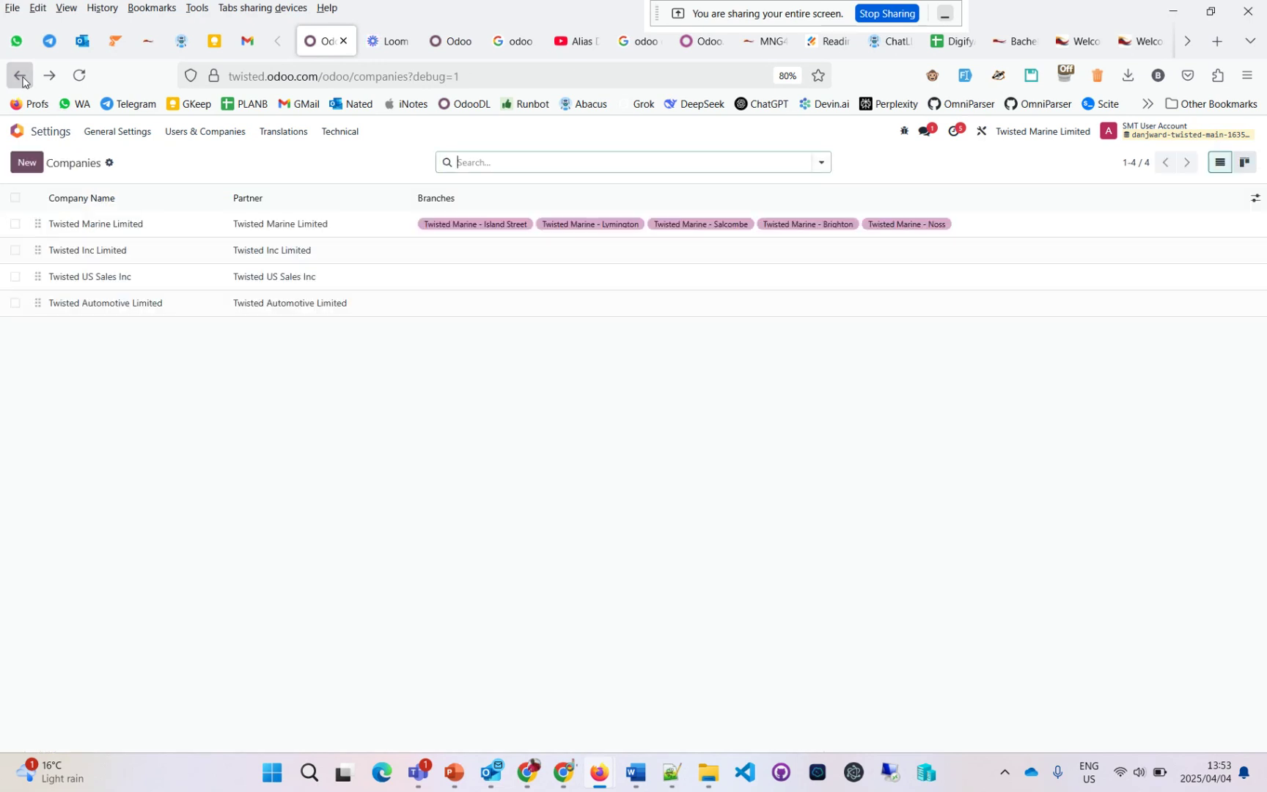
{"action": "left_click", "coordinate": [21, 76]}
{"action": "left_click", "coordinate": [20, 76]}
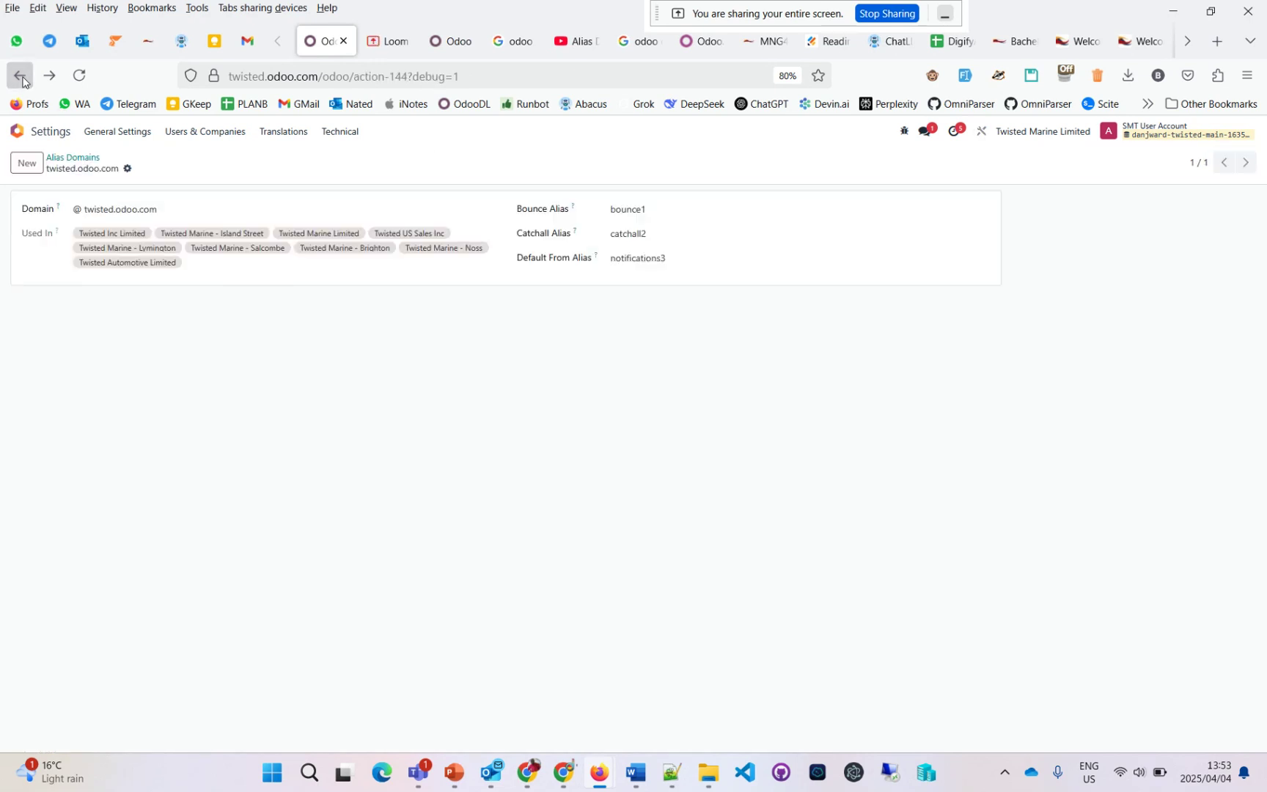
{"action": "left_click", "coordinate": [29, 166]}
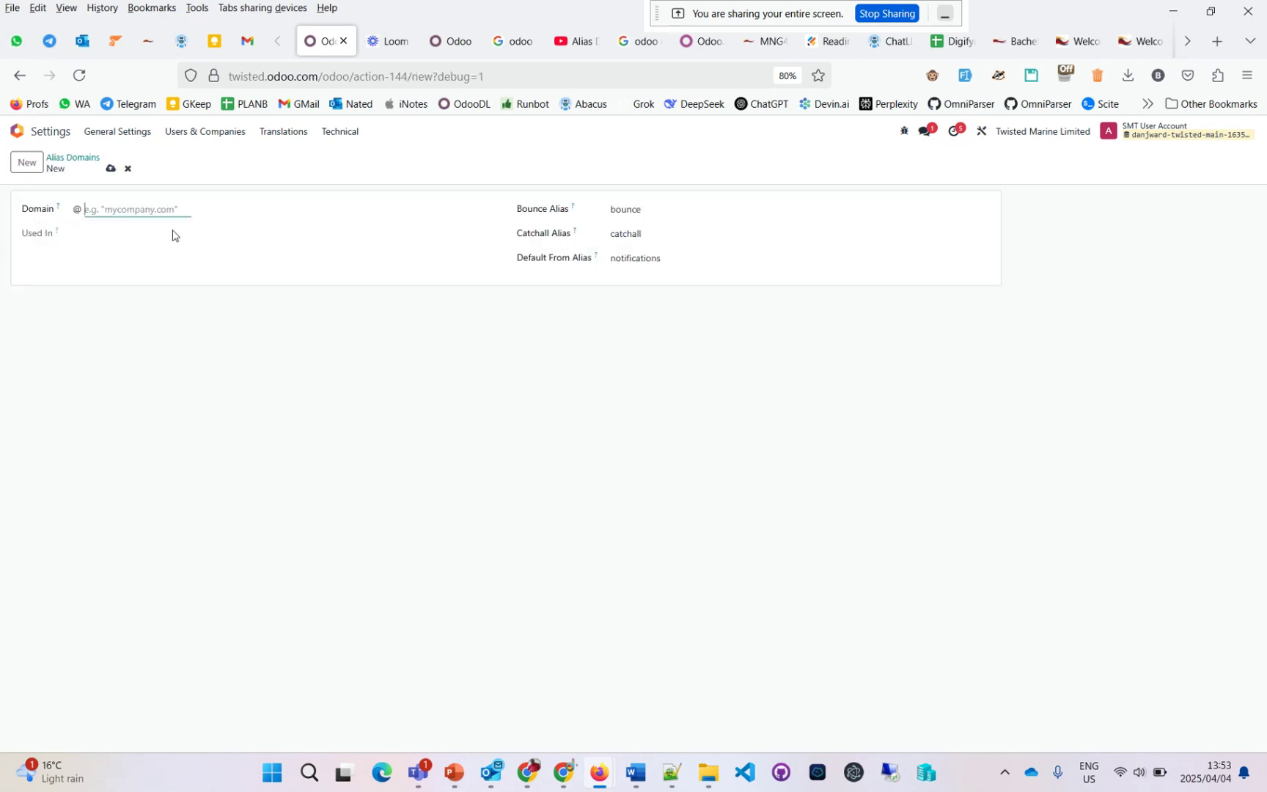
{"action": "type", "text": "twistedautomotive.com"}
Set its aliases to bounce4, catchall5 and notifications6 and save the new domain
{"action": "left_click", "coordinate": [656, 212]}
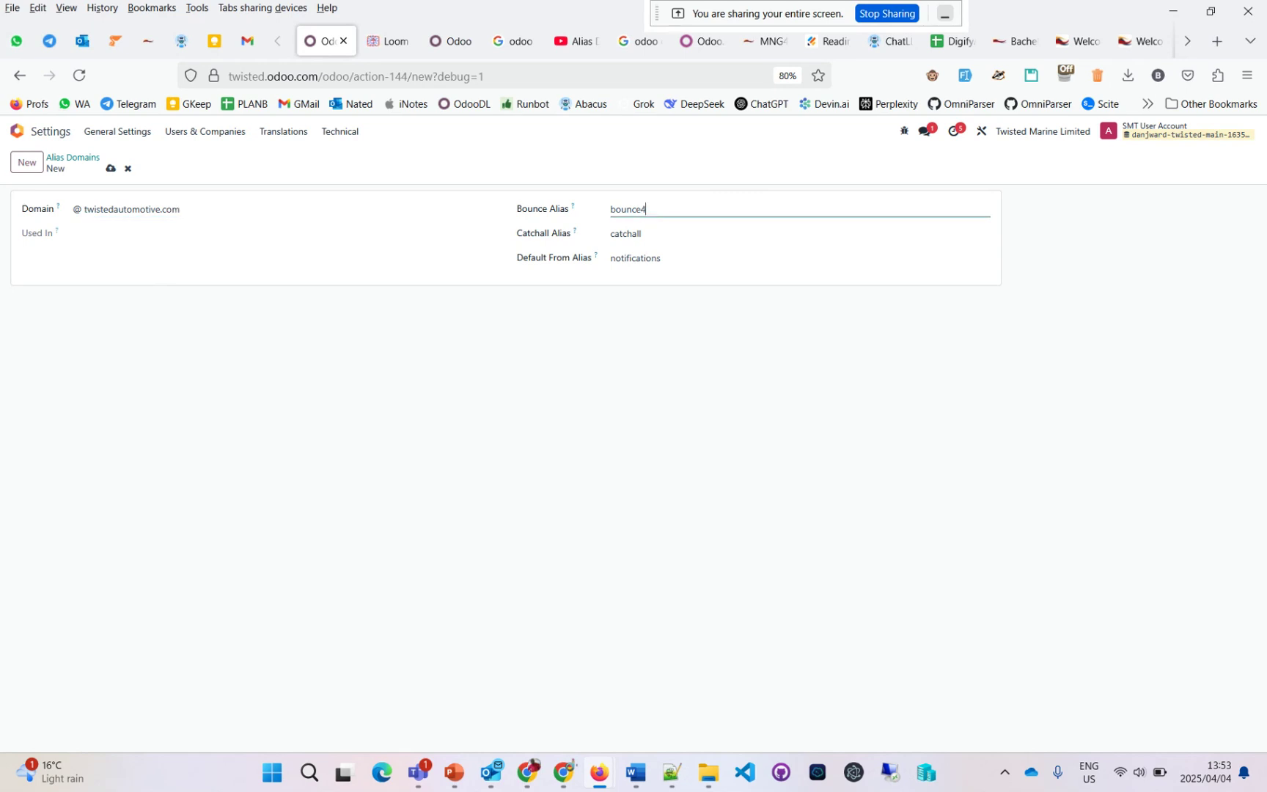
{"action": "left_click", "coordinate": [656, 234]}
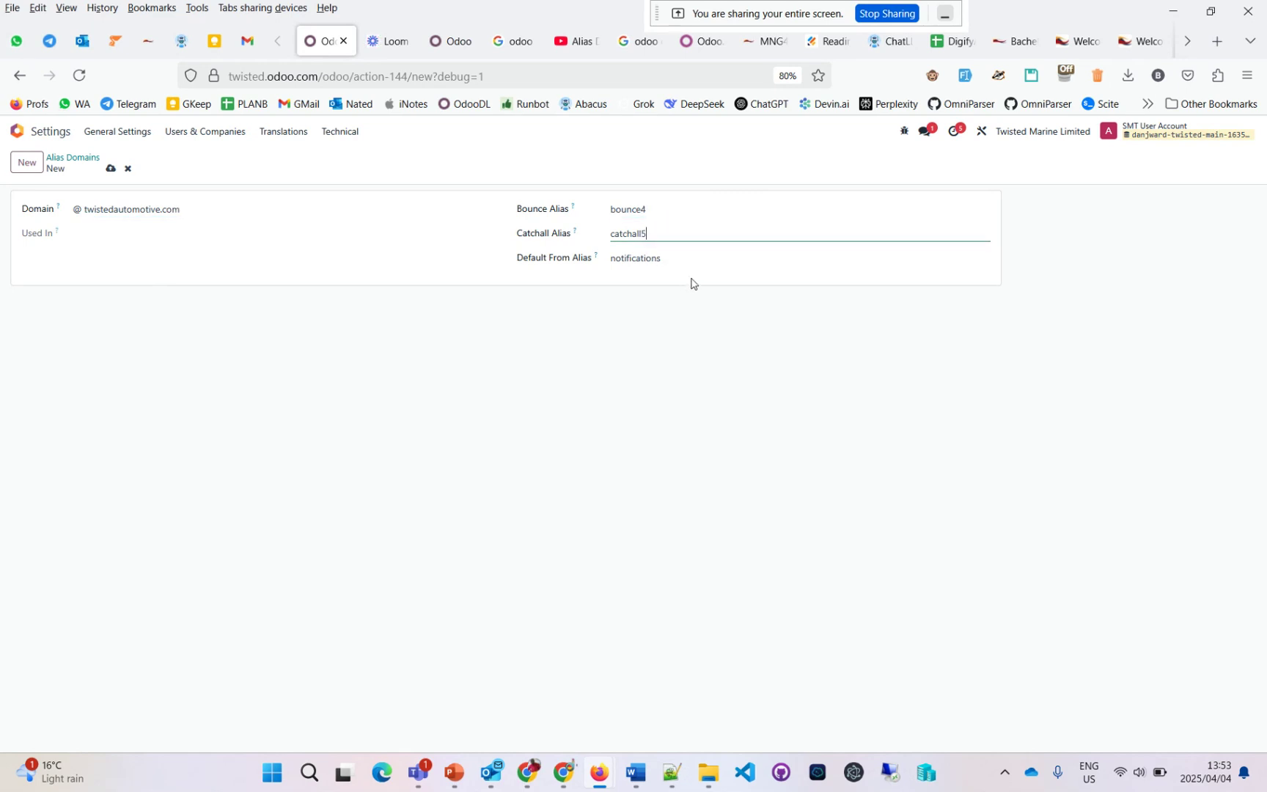
{"action": "left_click", "coordinate": [677, 260]}
{"action": "left_click", "coordinate": [592, 372]}
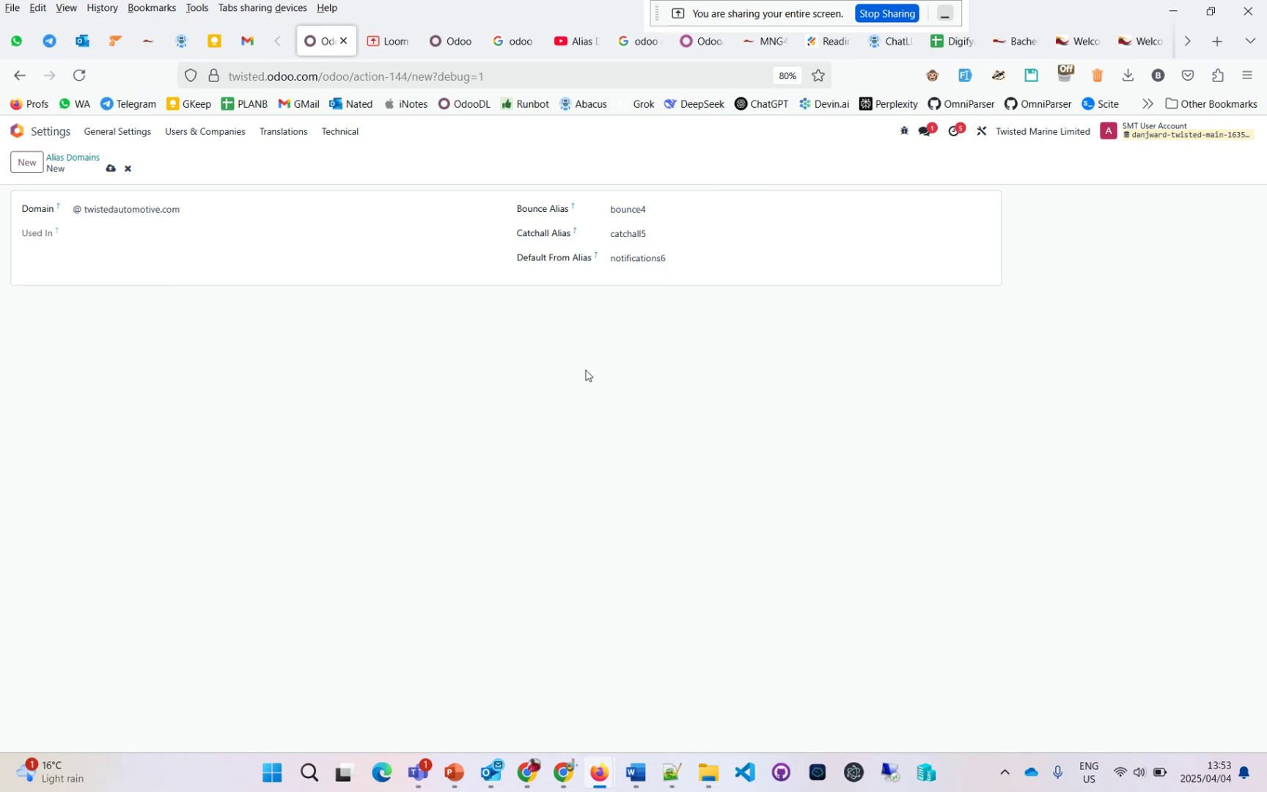
{"action": "left_click", "coordinate": [114, 169]}
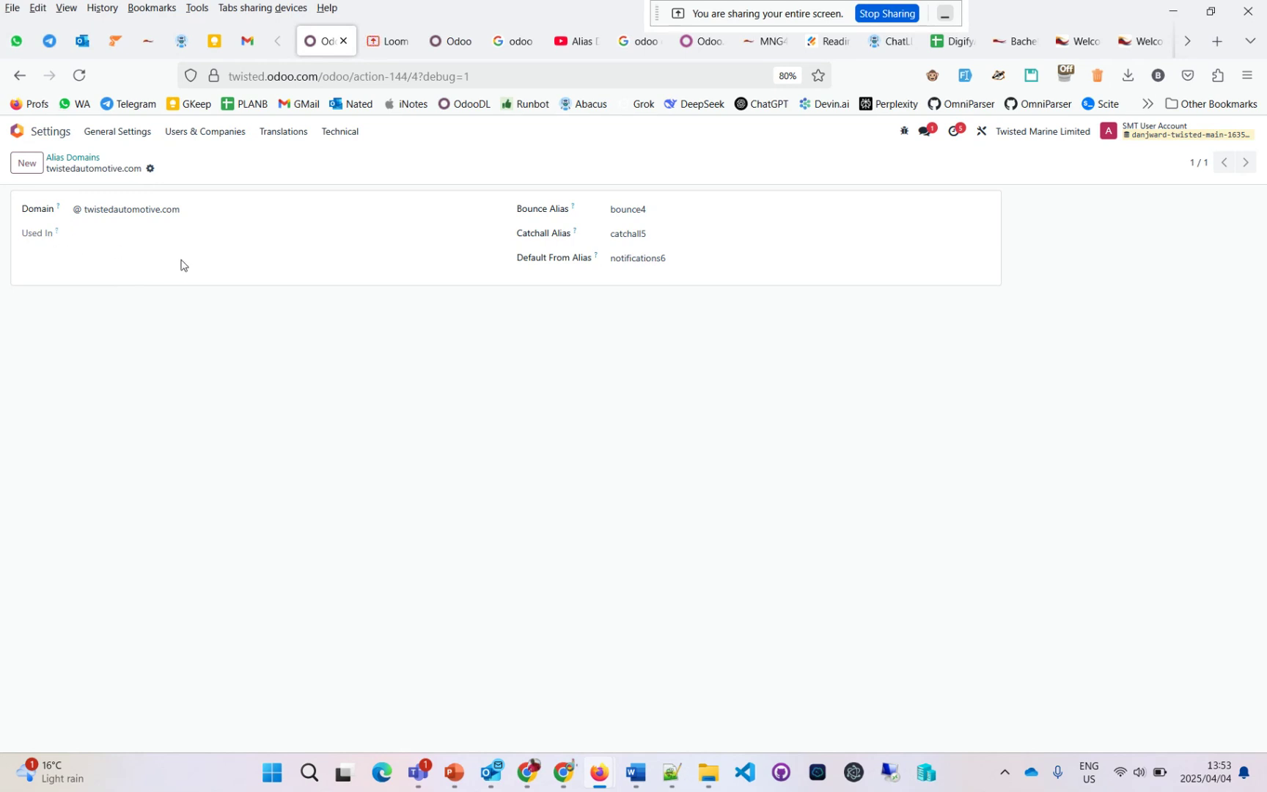
{"action": "left_click", "coordinate": [211, 132]}
Set Twisted Inc Limited's Email Domain to twistedautomotive.com
{"action": "left_click", "coordinate": [196, 193]}
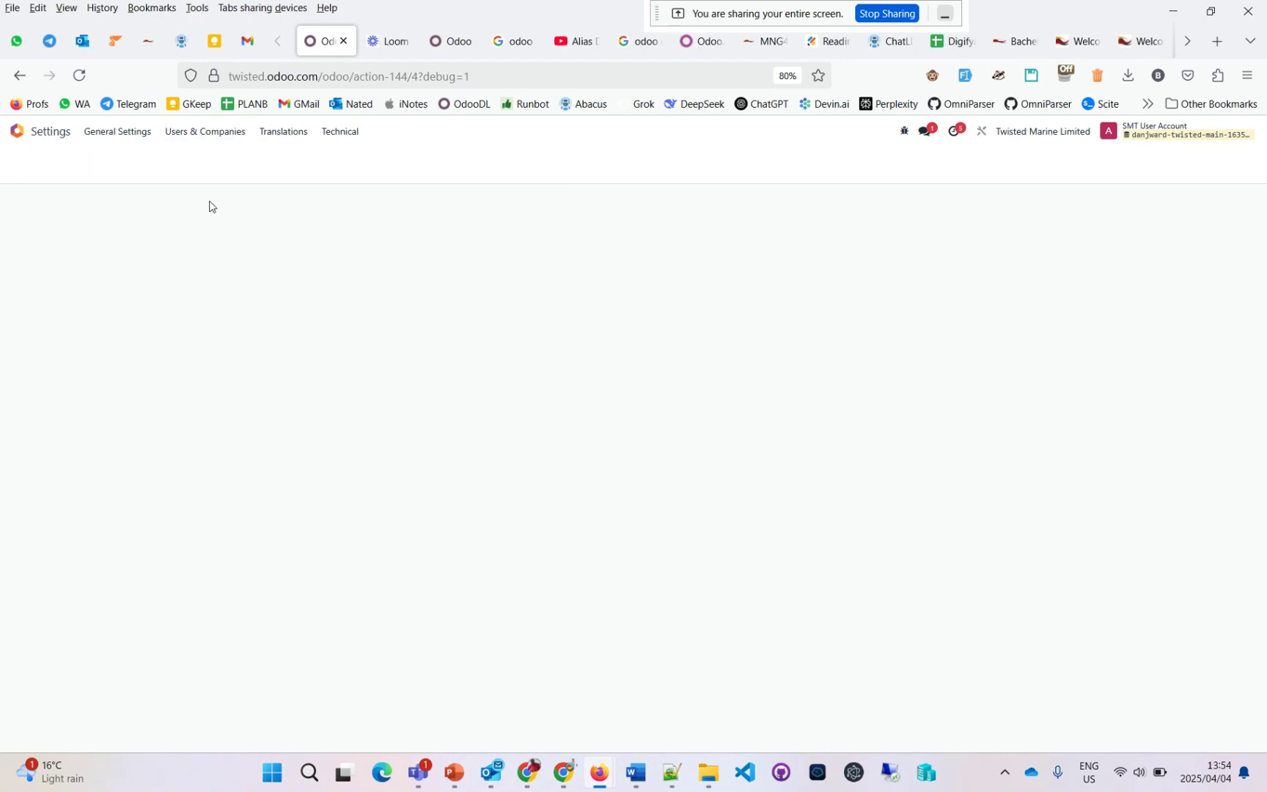
{"action": "left_click", "coordinate": [205, 253]}
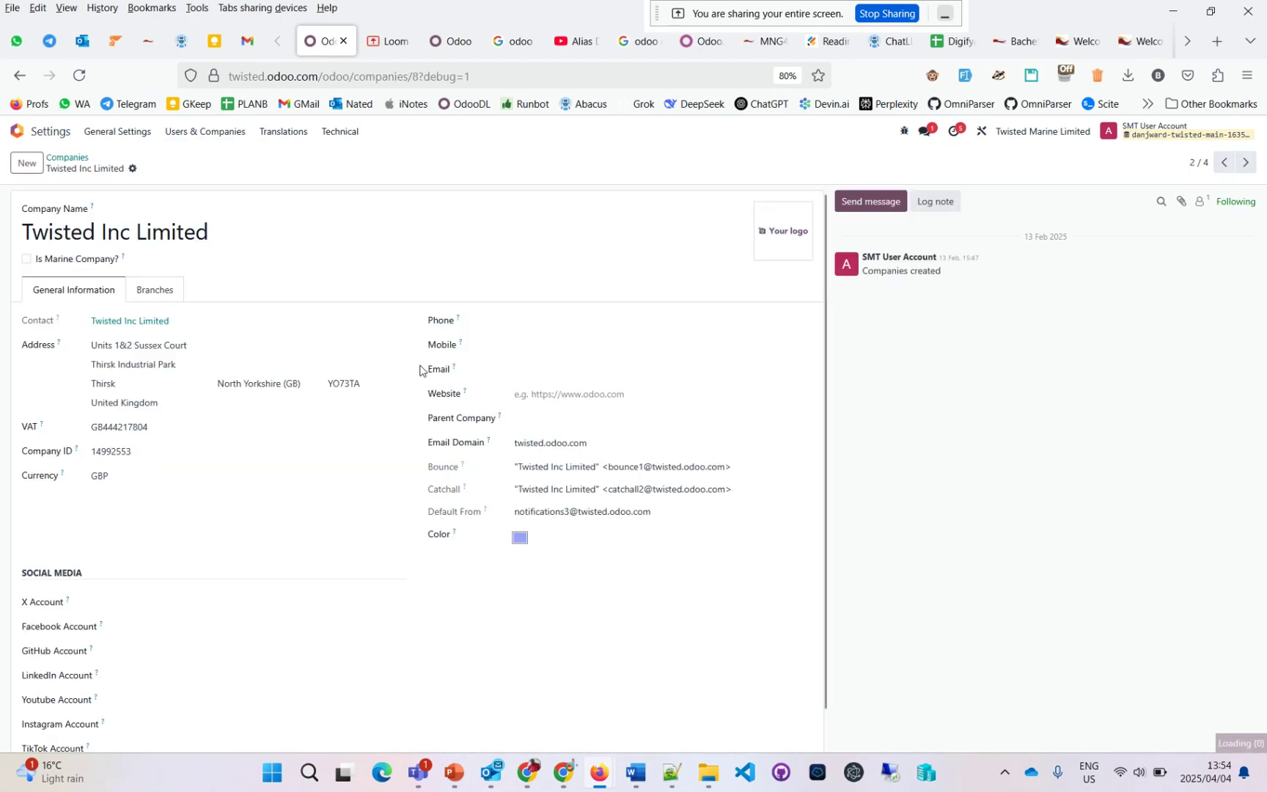
{"action": "left_click", "coordinate": [635, 444]}
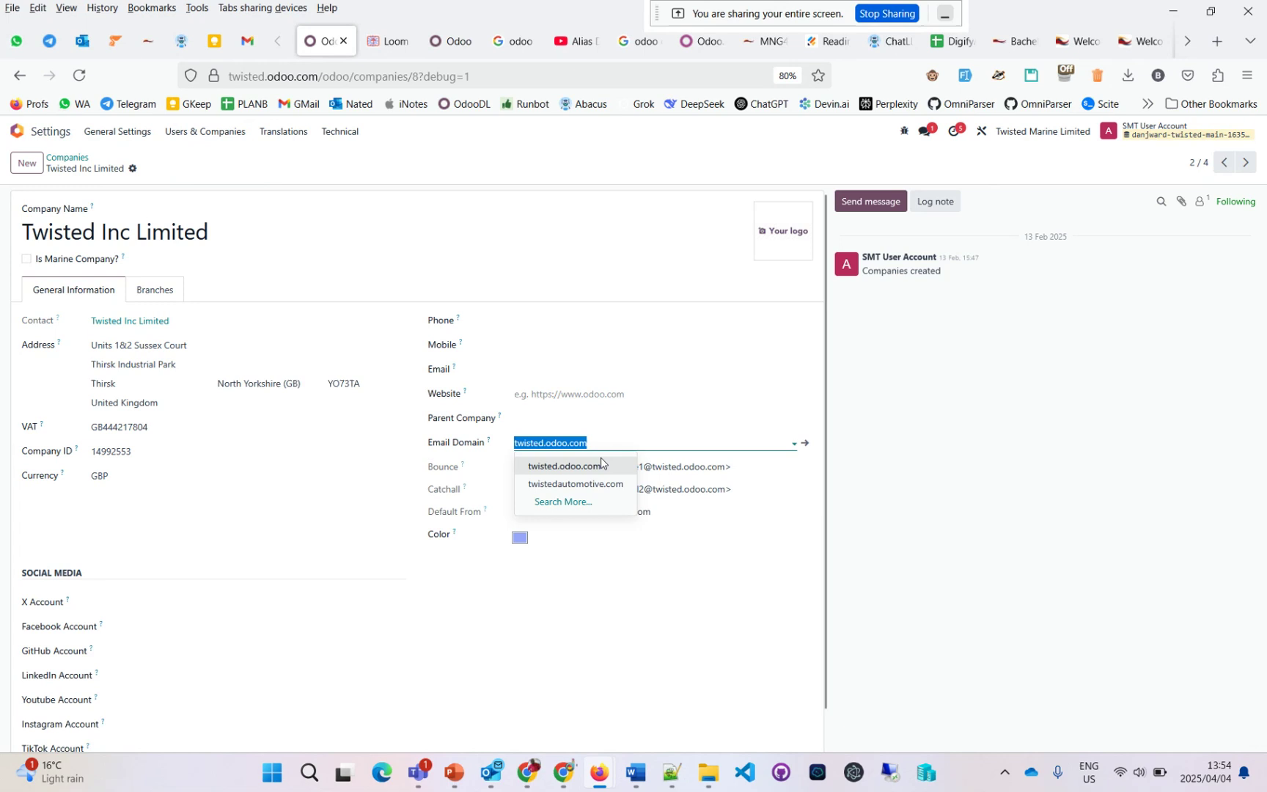
{"action": "left_click", "coordinate": [574, 483]}
{"action": "left_click", "coordinate": [543, 623]}
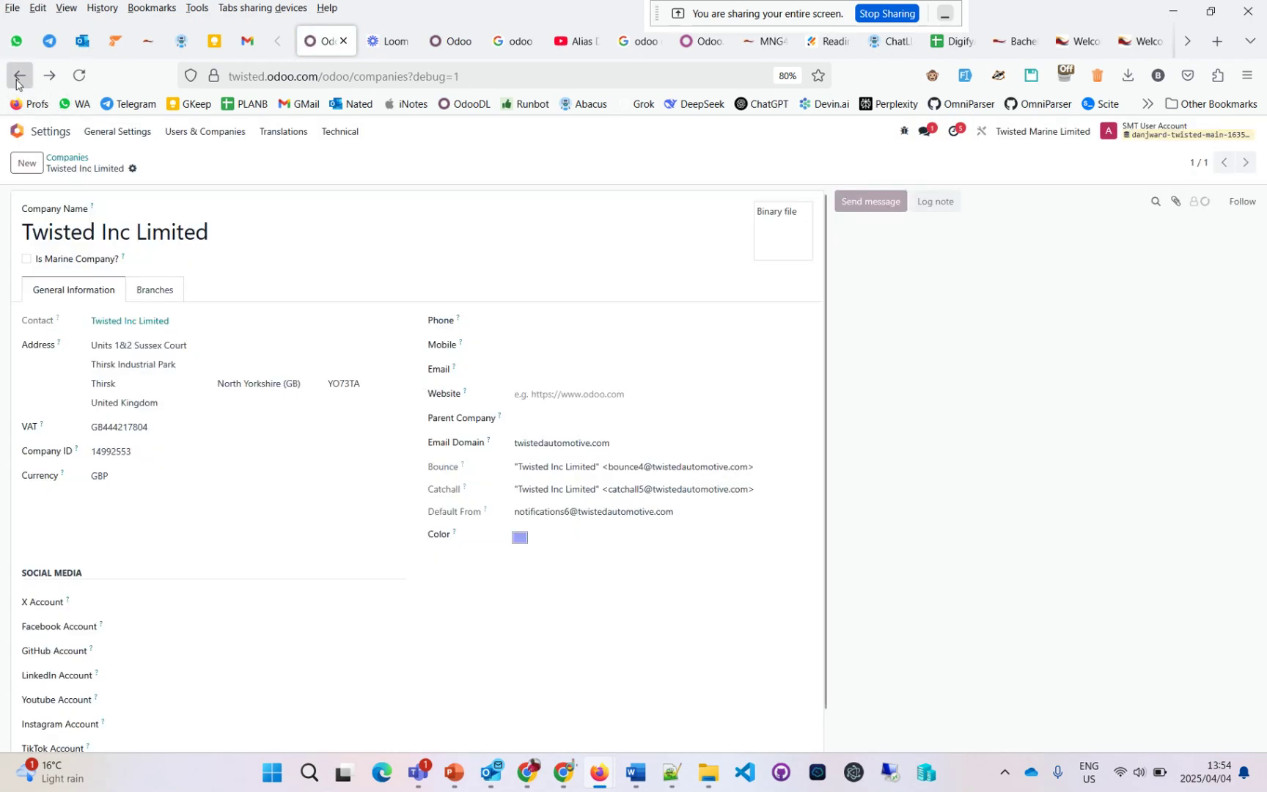
Go back through the browser history to the Alias Domains screens
{"action": "left_click", "coordinate": [18, 78]}
{"action": "left_click", "coordinate": [18, 77]}
{"action": "left_click", "coordinate": [19, 78]}
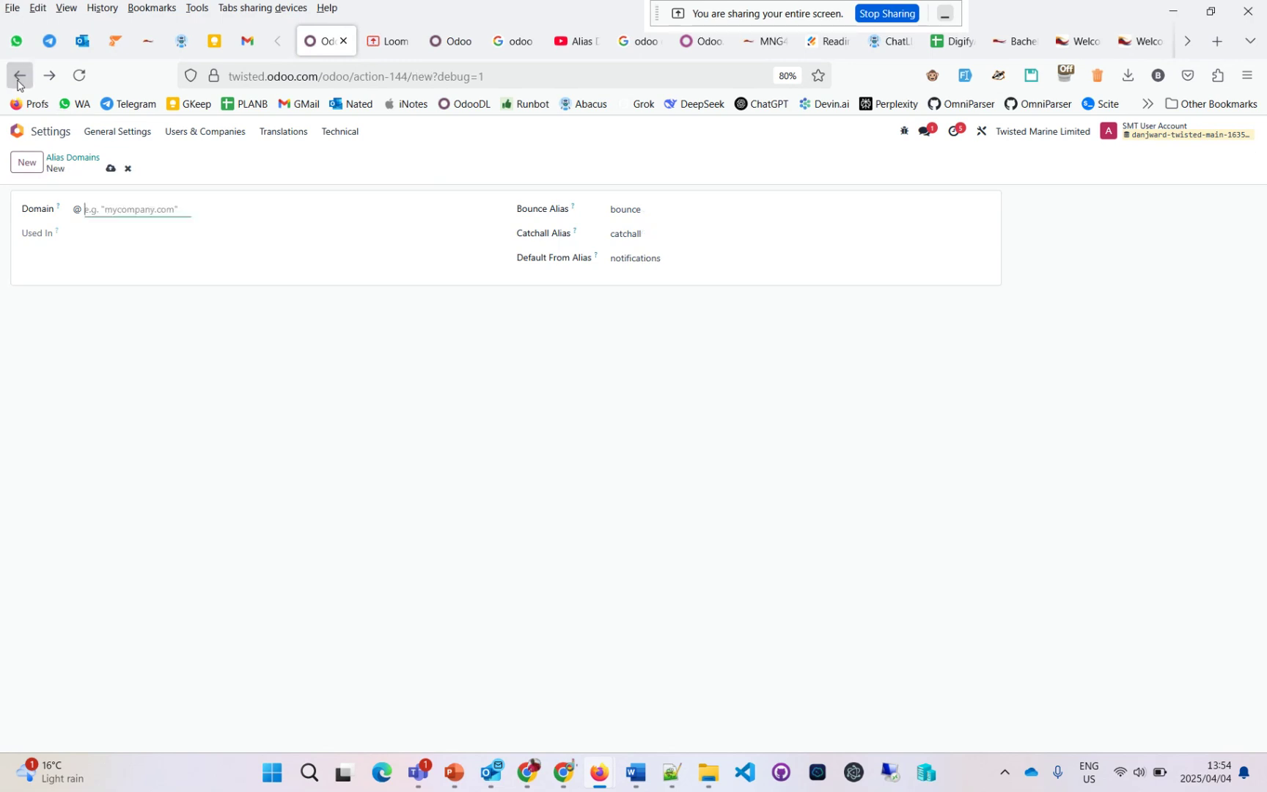
Open the twistedautomotive.com record from the Alias Domains list, showing Twisted Inc Limited as its user
{"action": "left_click", "coordinate": [72, 157]}
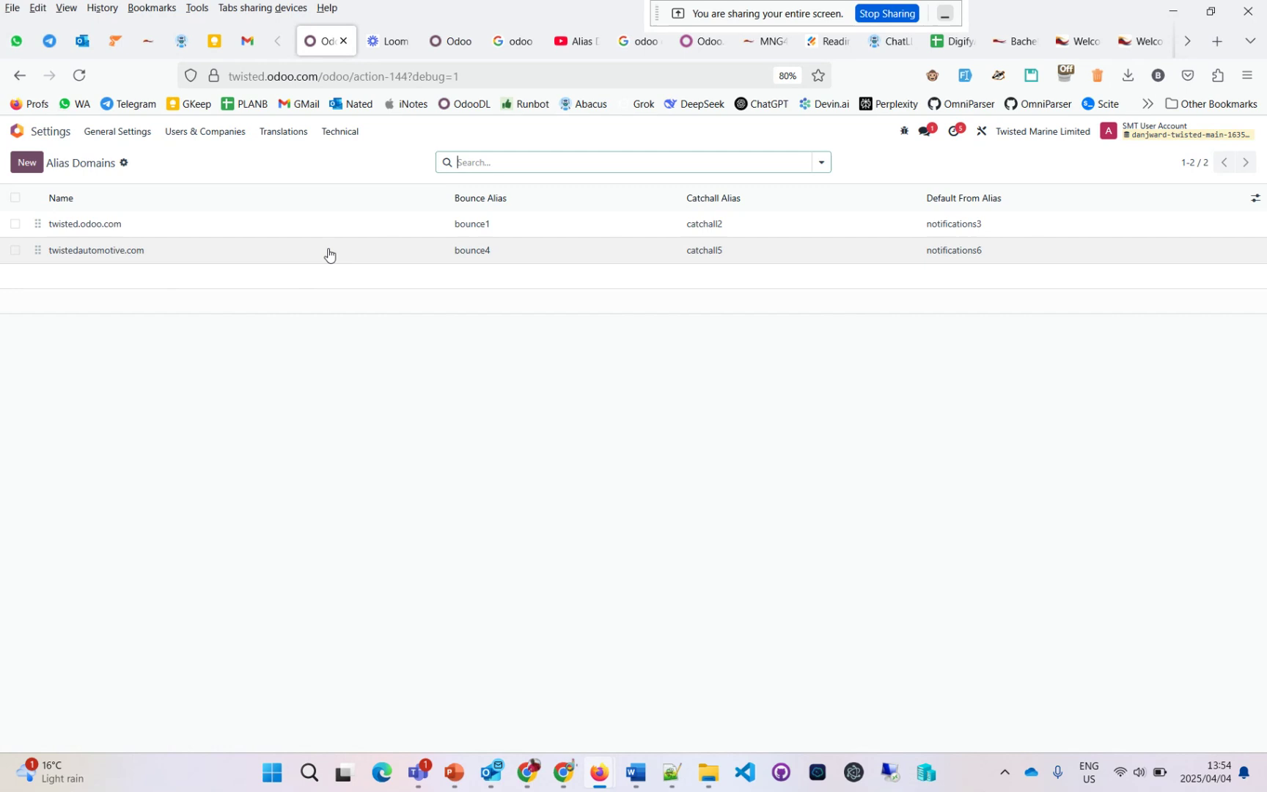
{"action": "left_click", "coordinate": [326, 251]}
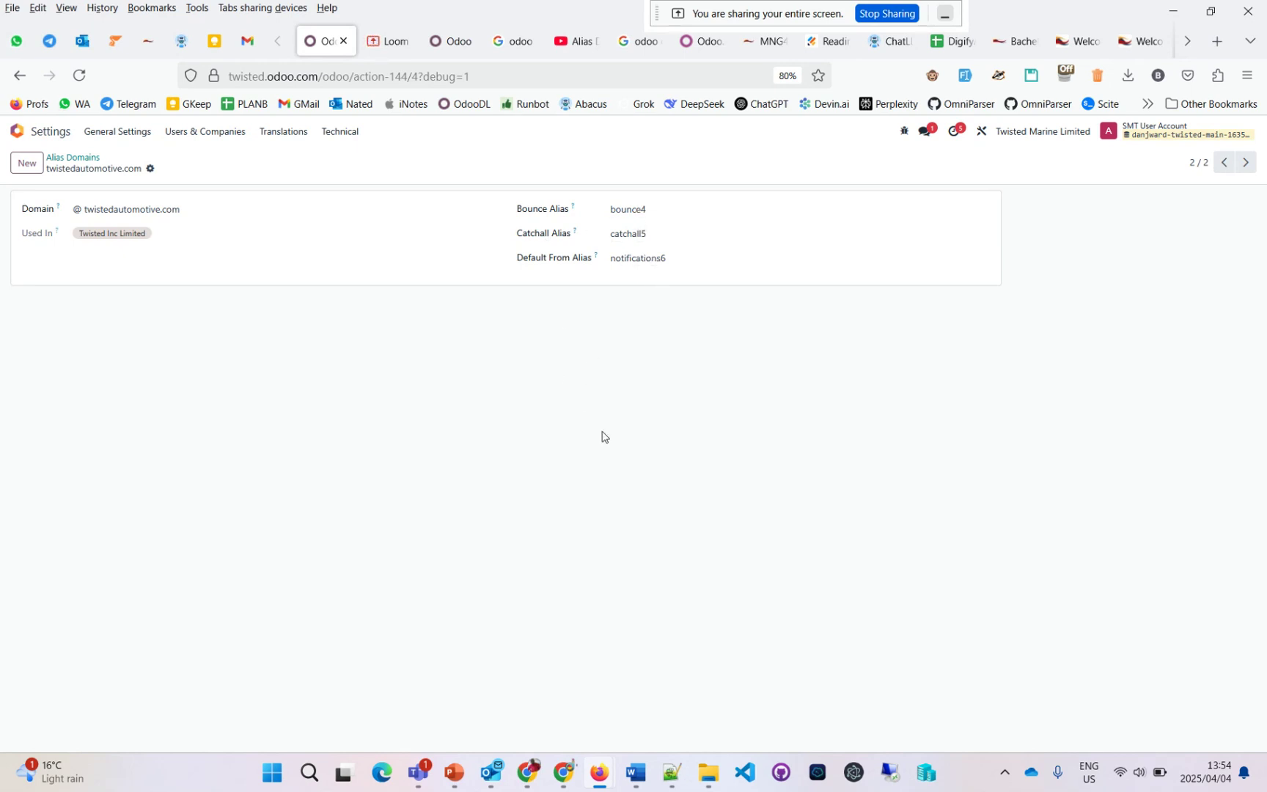
{"action": "left_click", "coordinate": [1019, 110]}
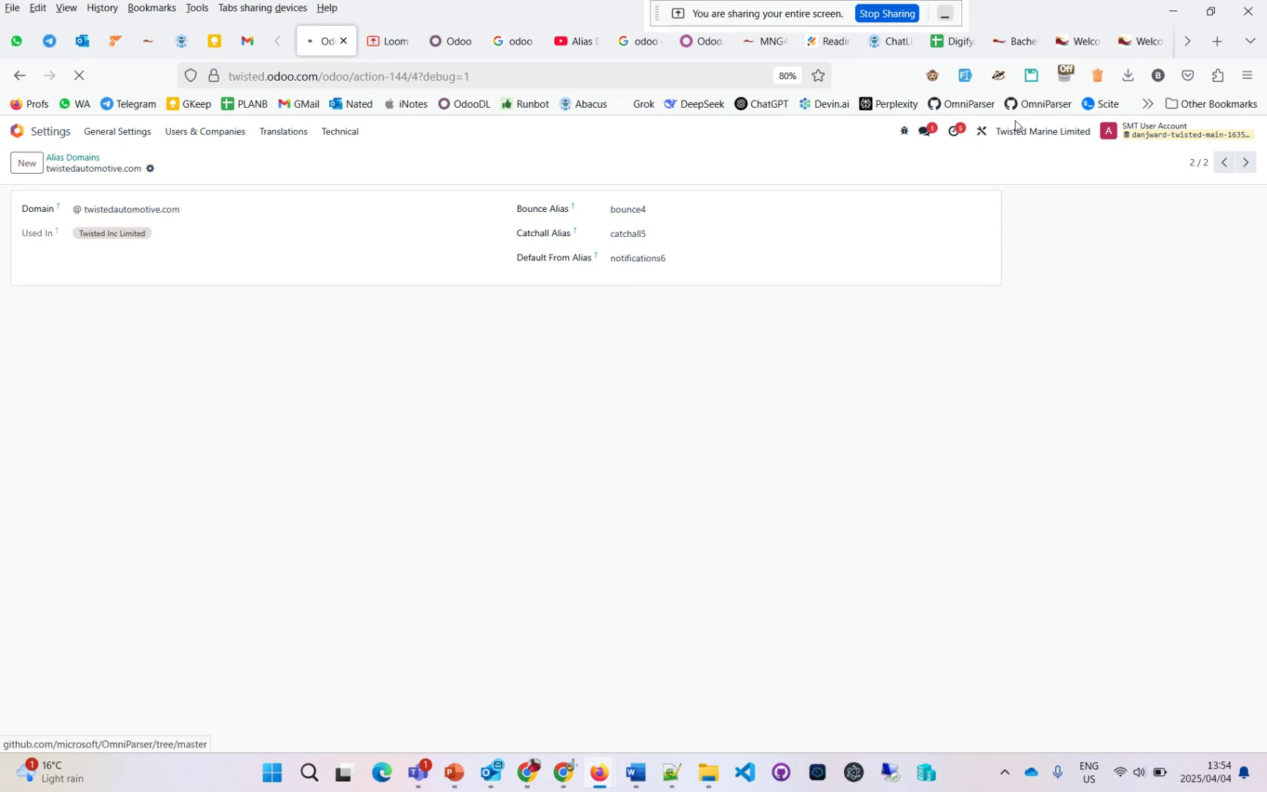
{"action": "left_click", "coordinate": [19, 75]}
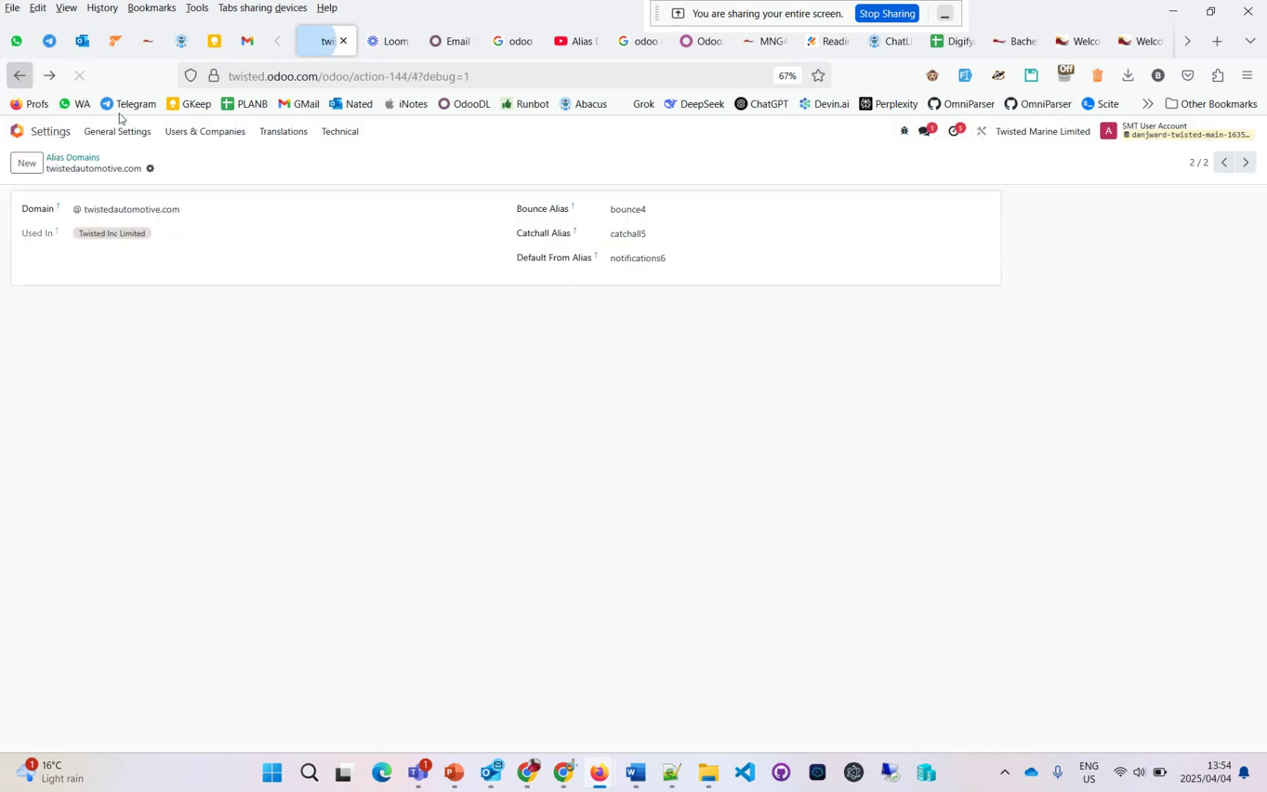
{"action": "left_click", "coordinate": [1050, 142]}
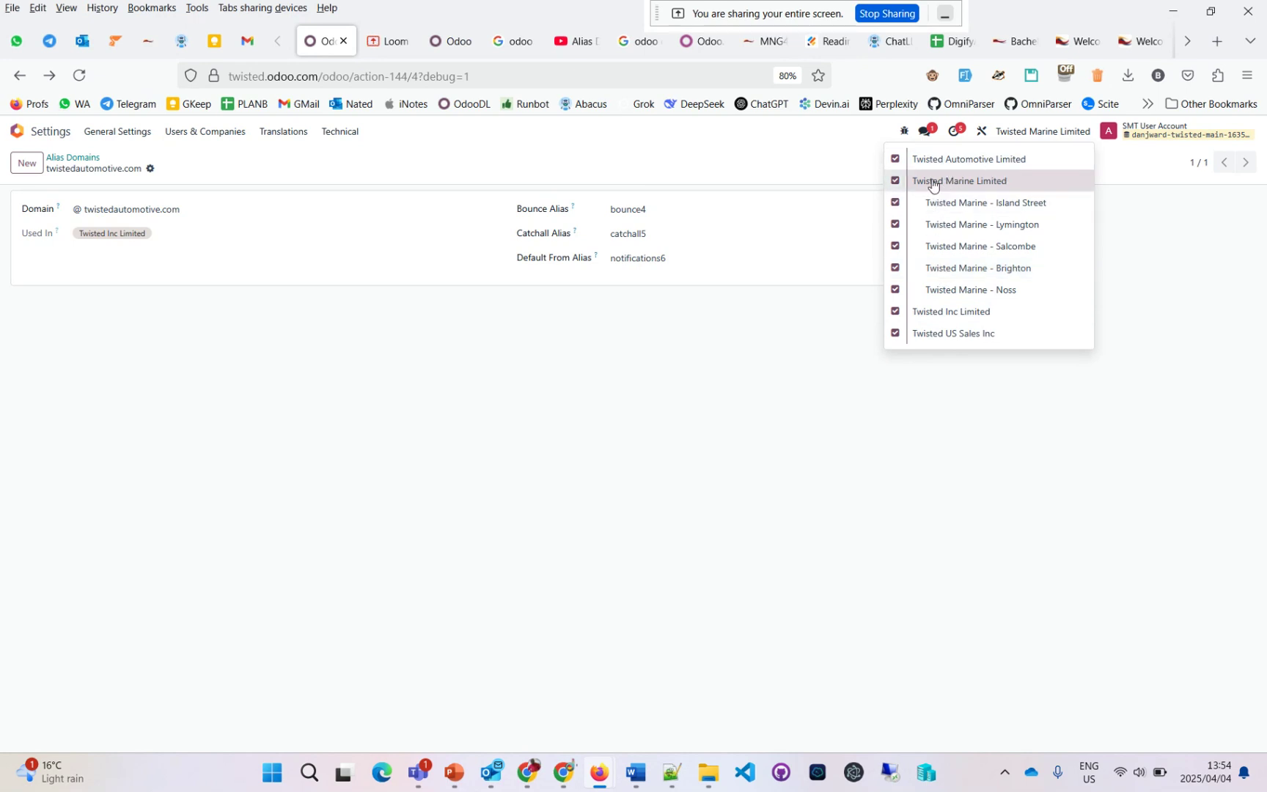
Close the company switcher and switch to the Gmail inbox tab
{"action": "left_click", "coordinate": [708, 433]}
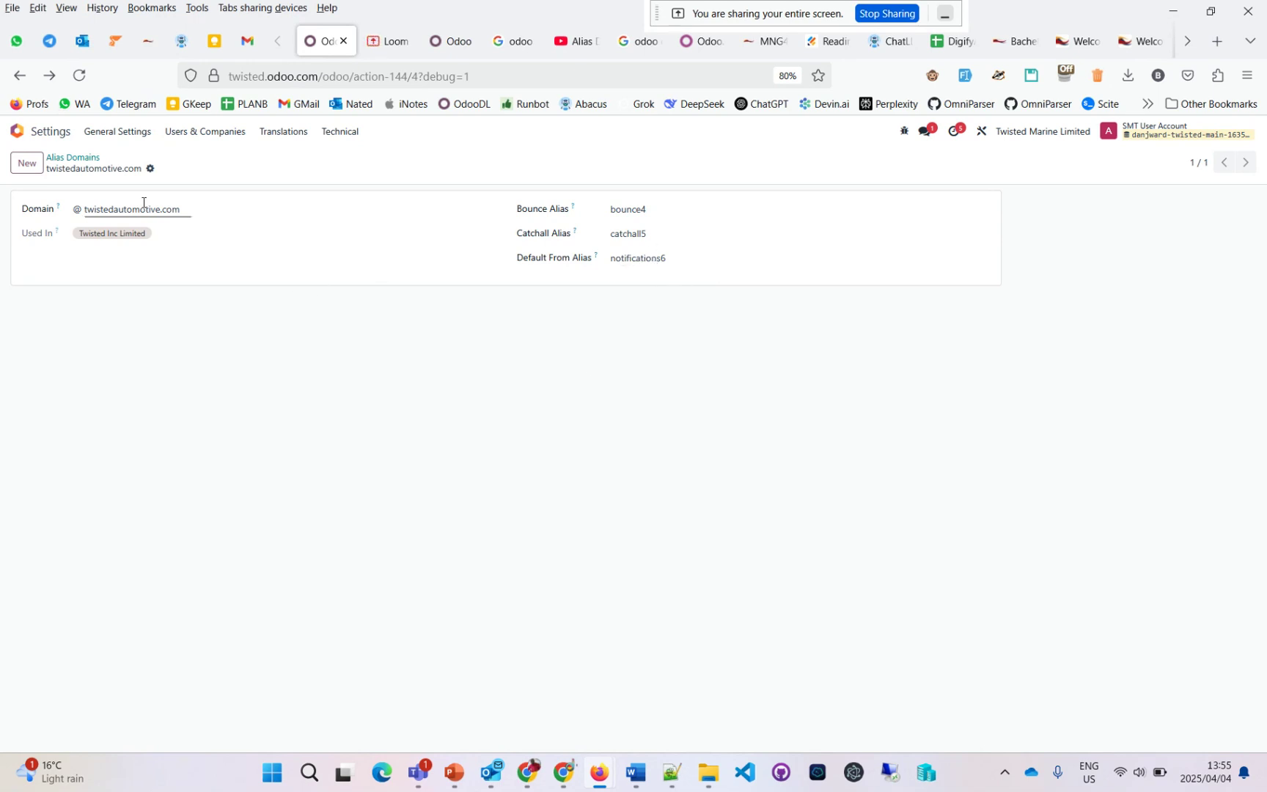
{"action": "left_click", "coordinate": [247, 40]}
Open the earlier SMT User Account test email, confirm its twisted.odoo.com notifications sender, then return to Odoo
{"action": "left_click", "coordinate": [186, 174]}
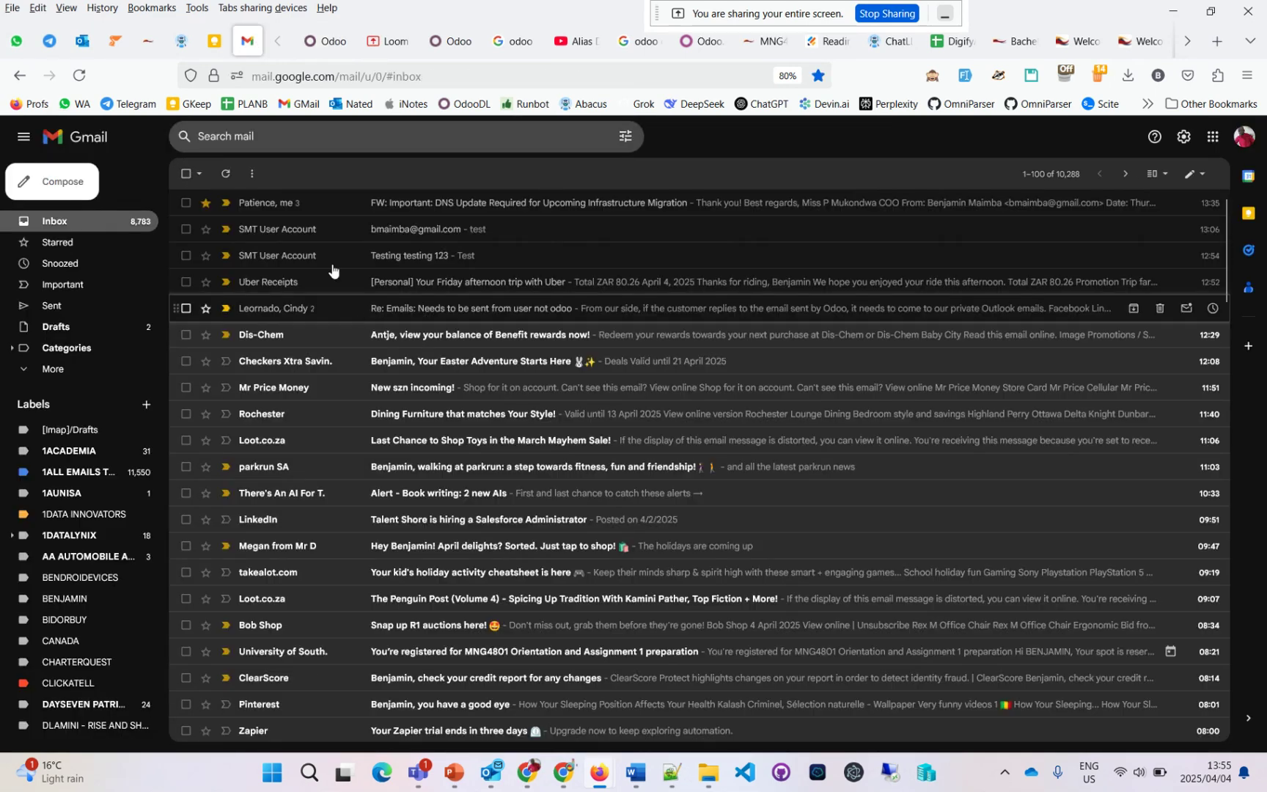
{"action": "left_click", "coordinate": [303, 234]}
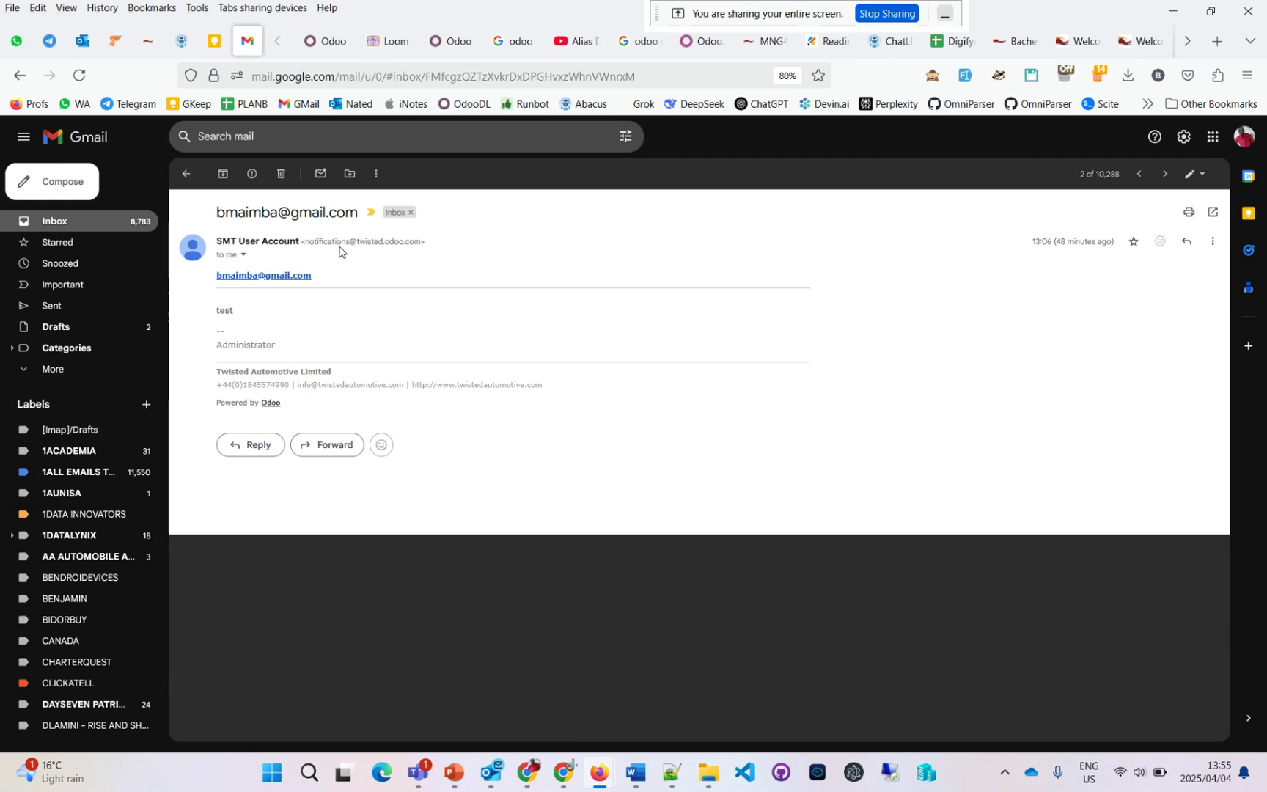
{"action": "left_click_drag", "start_coordinate": [351, 240], "coordinate": [308, 246]}
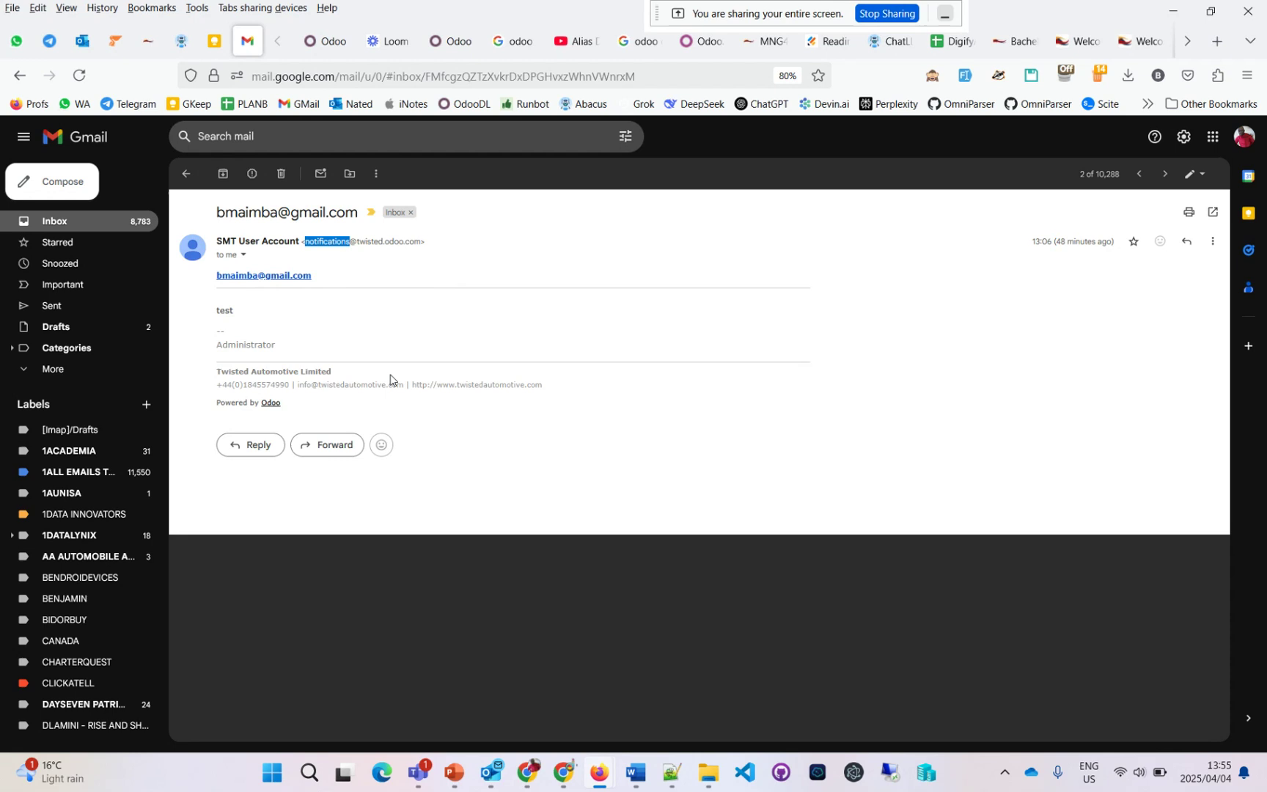
{"action": "left_click", "coordinate": [311, 35]}
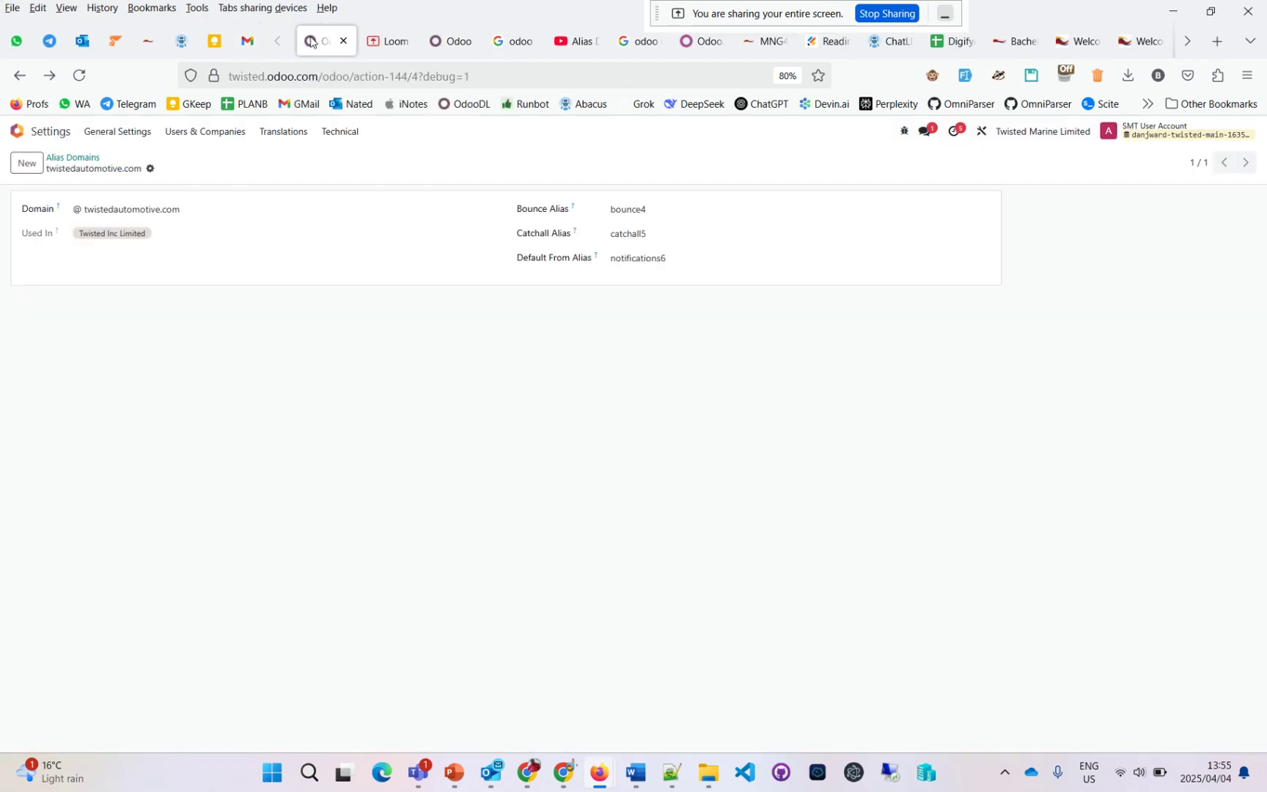
{"action": "left_click", "coordinate": [1046, 134]}
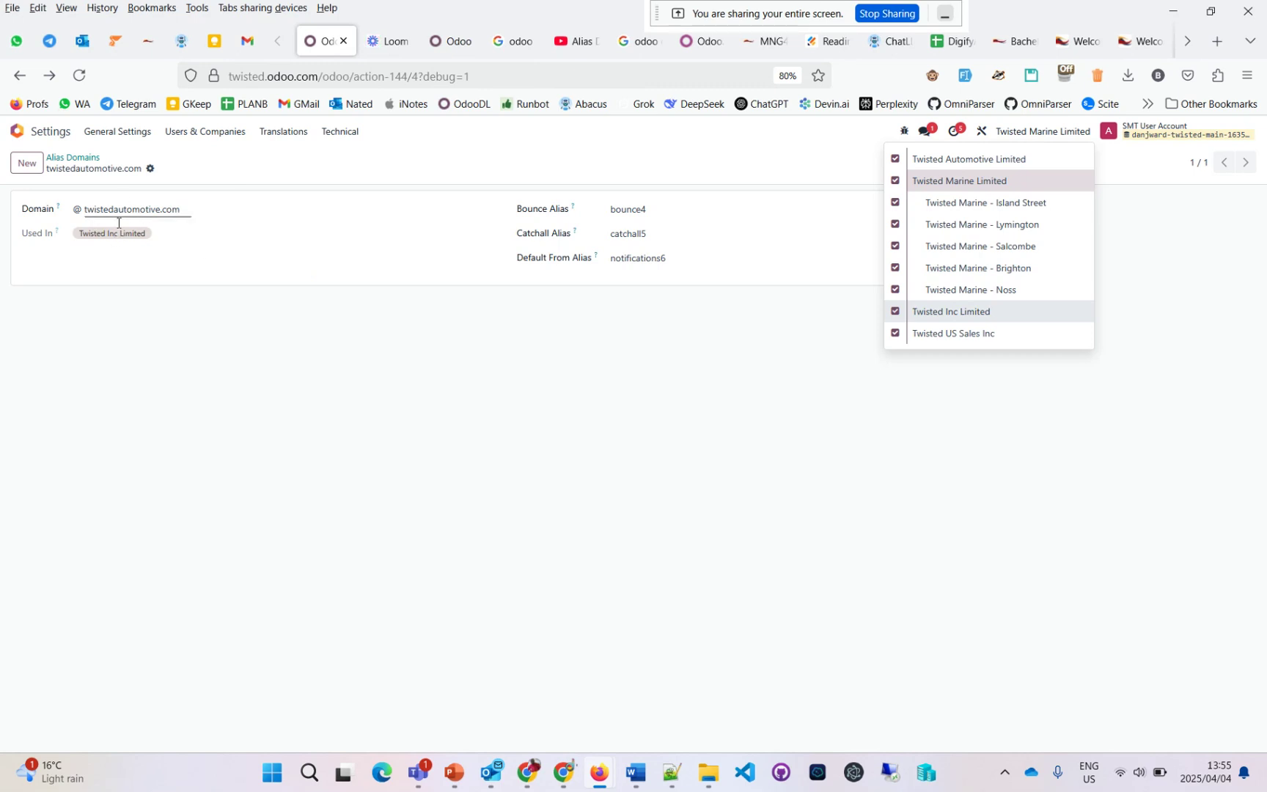
{"action": "left_click", "coordinate": [95, 259]}
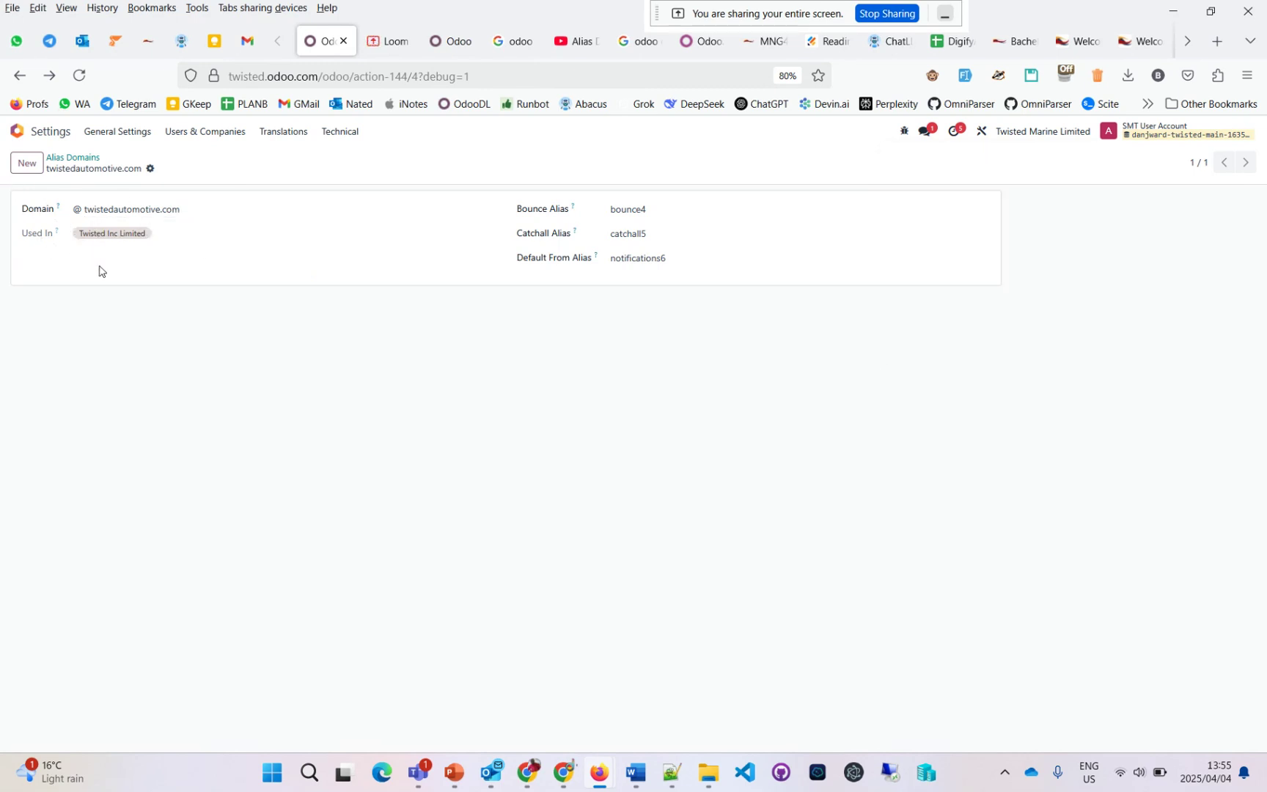